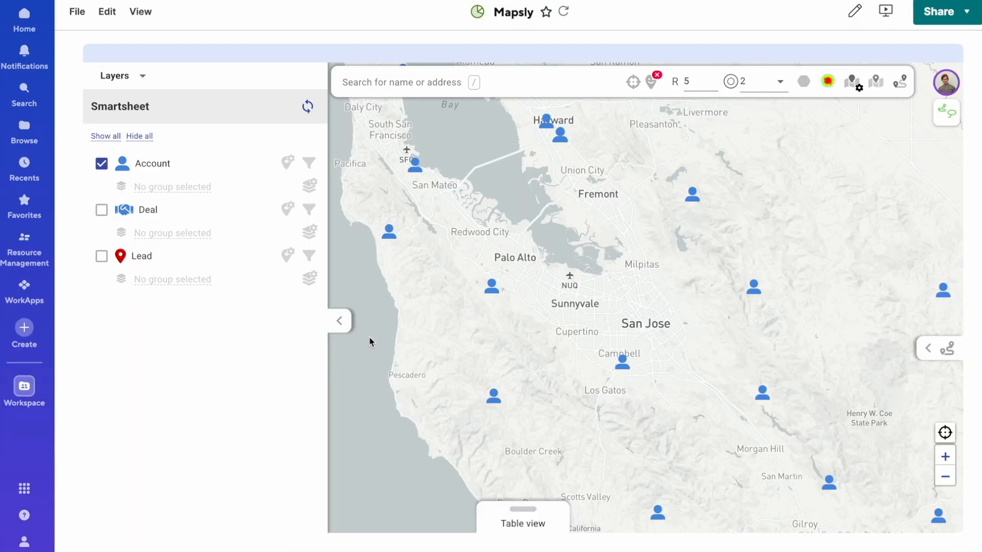
click(309, 185)
click(465, 197)
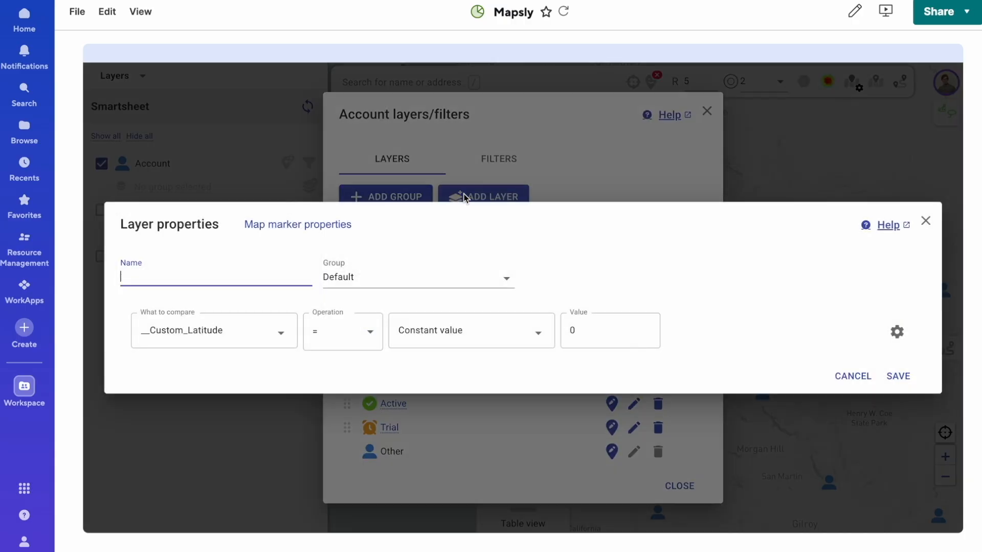
click(219, 332)
text(type)
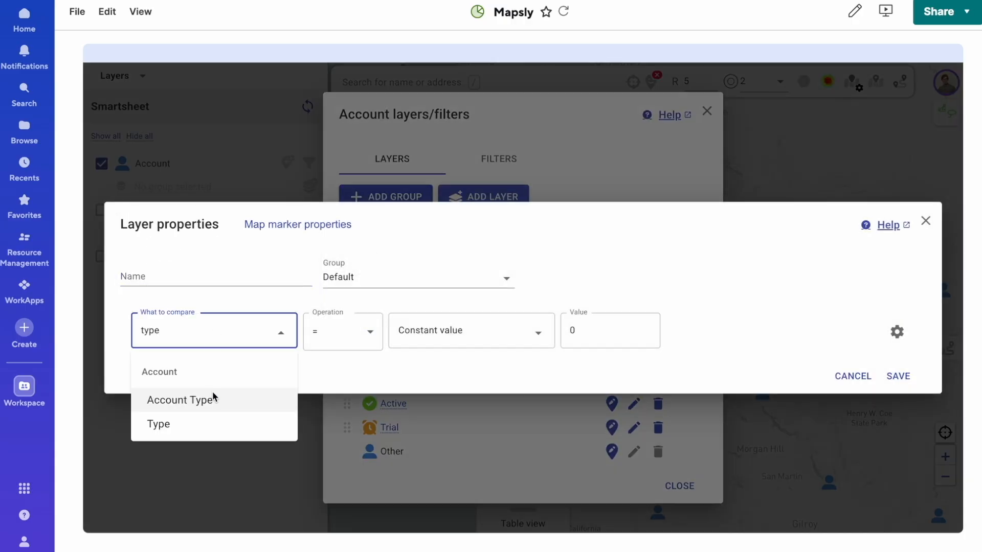
click(215, 399)
click(594, 332)
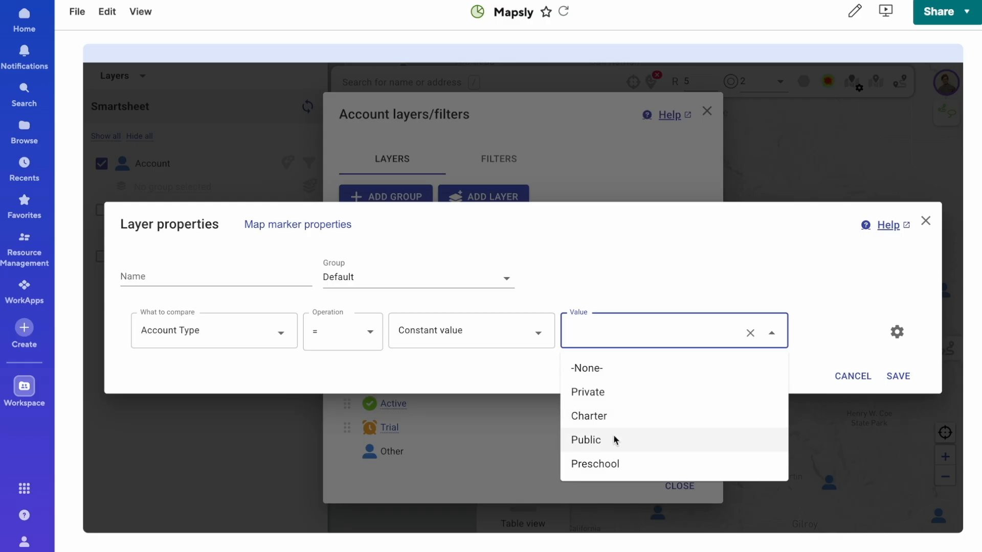
click(926, 222)
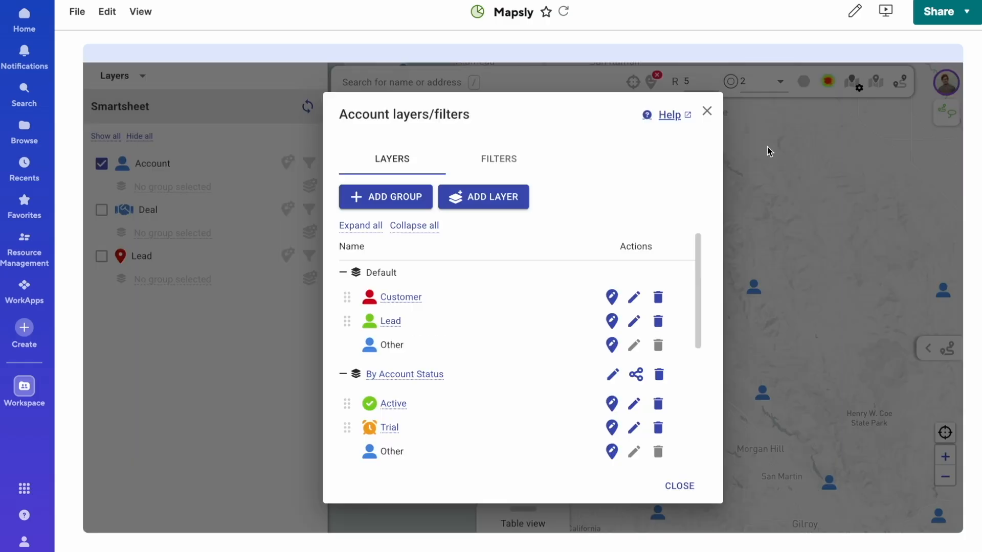
click(711, 118)
- Group the Account markers By Account Status and switch the grouping to By Account Type
click(194, 191)
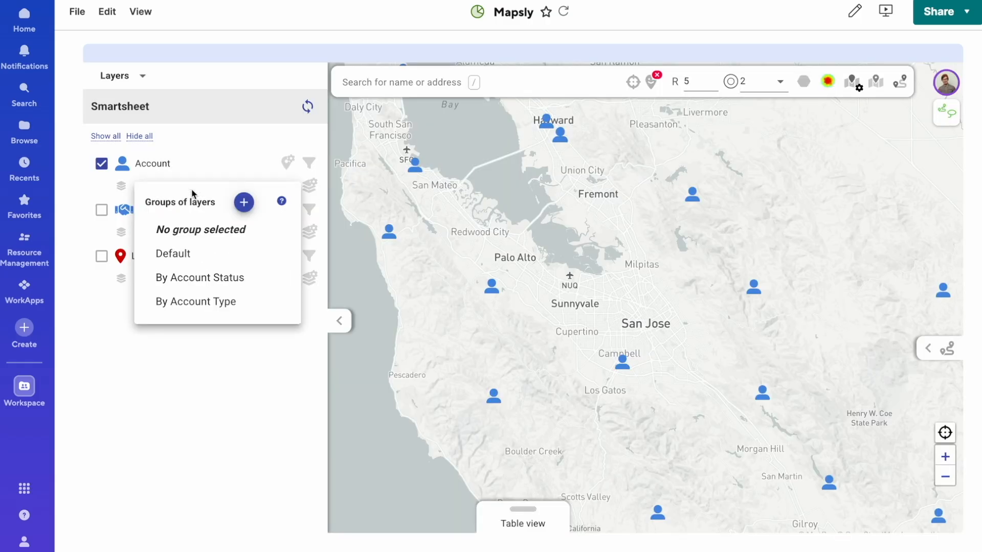
click(204, 276)
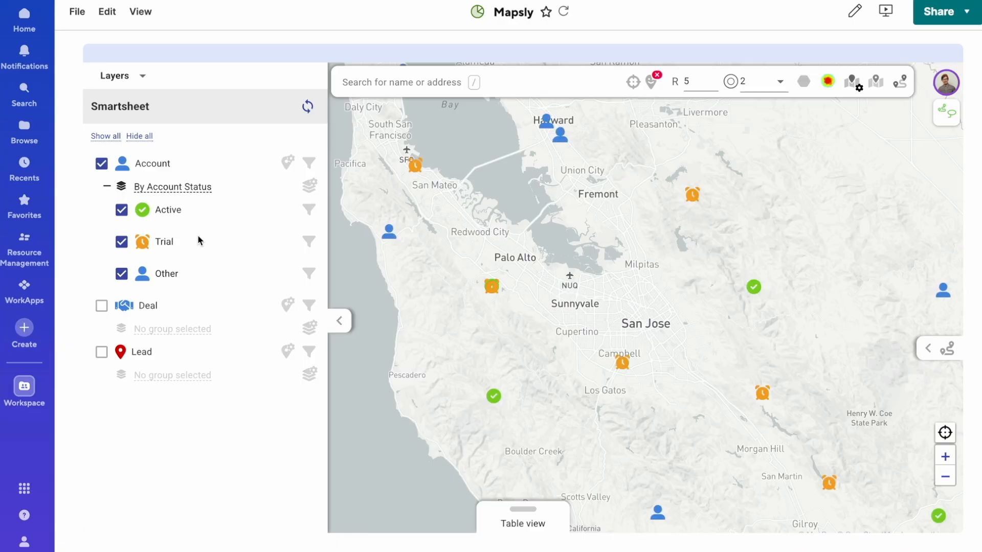
click(179, 189)
click(197, 302)
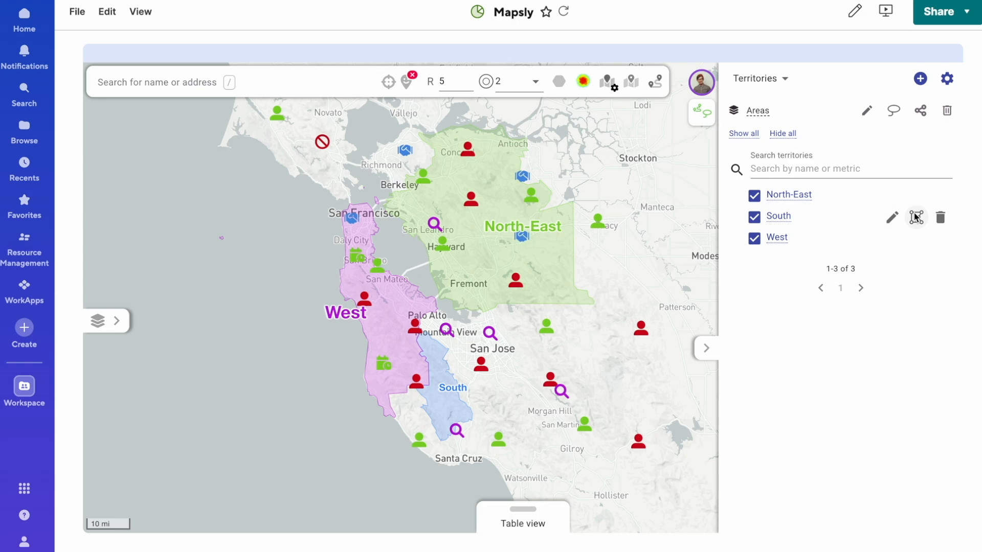
- Extend the South territory with a lasso over the United States sub-counties around San Jose and Gilroy, and save the geography selection
click(915, 216)
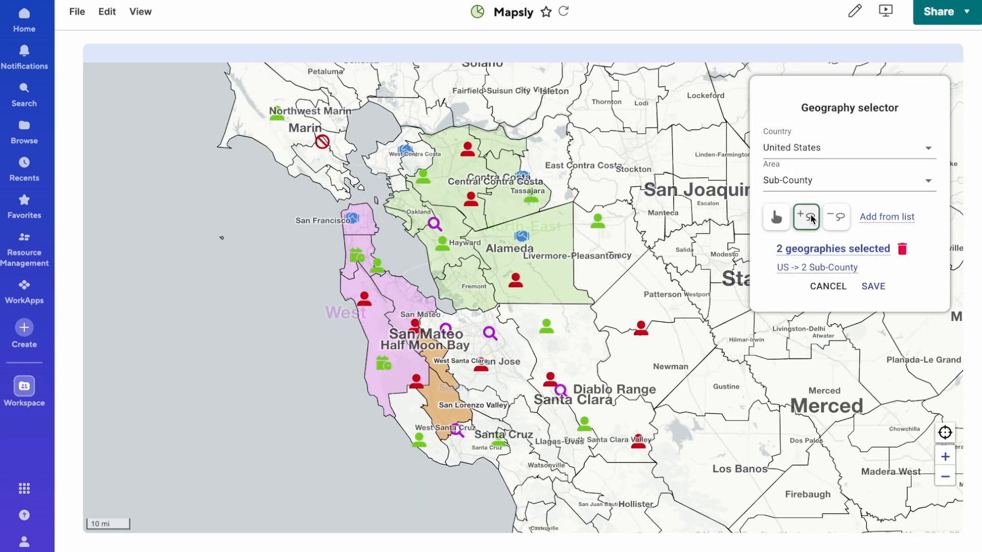
click(873, 286)
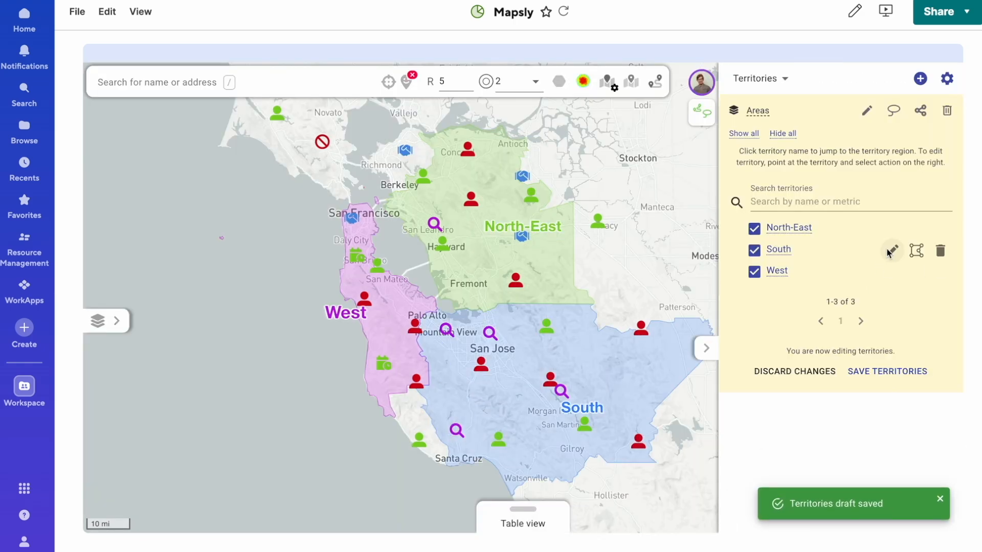
- Edit the South territory's properties and save the changed territories
click(892, 250)
click(680, 156)
click(682, 412)
scroll(682, 412, down, 3)
click(771, 495)
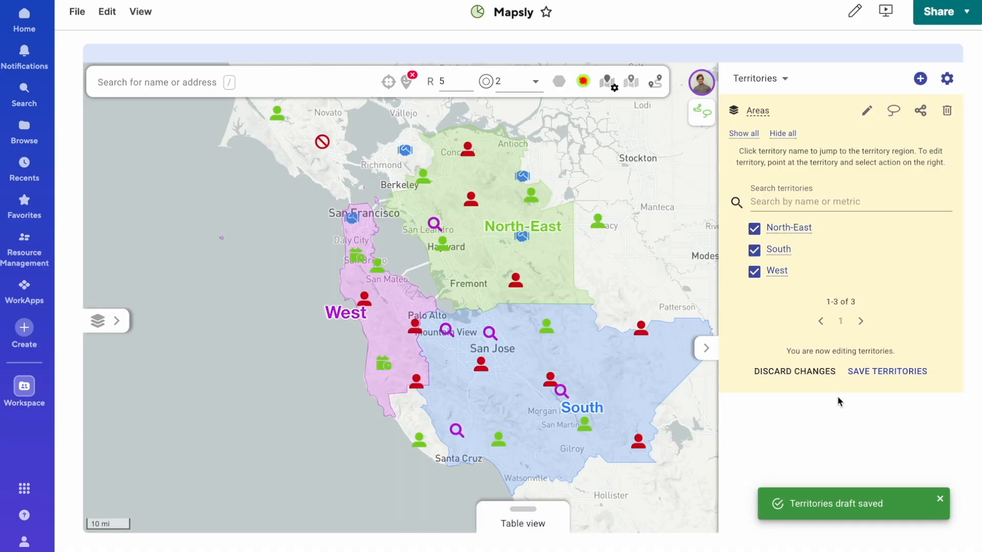
click(864, 372)
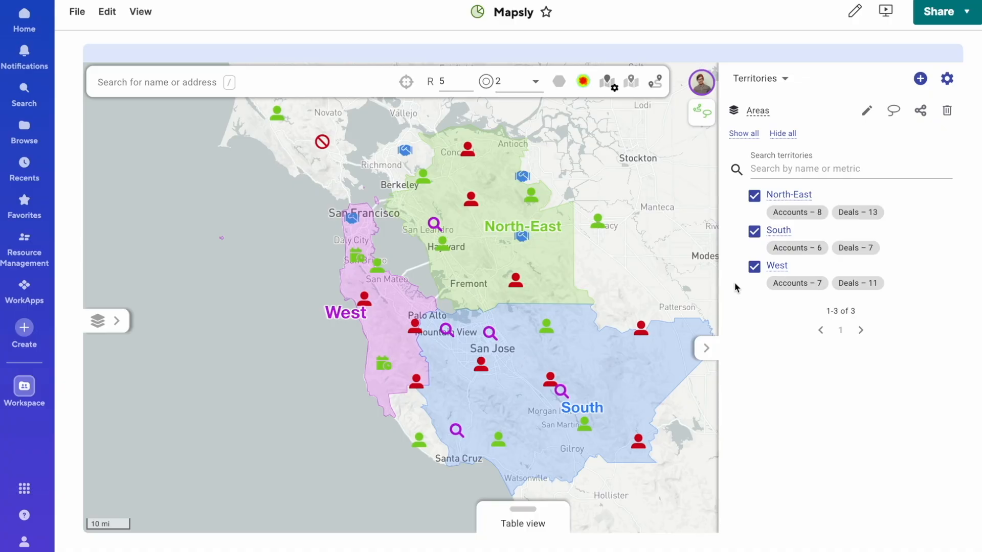
- Examine the account, deal and population figures of the North-East, West and South territories on the map
mouse_move(548, 268)
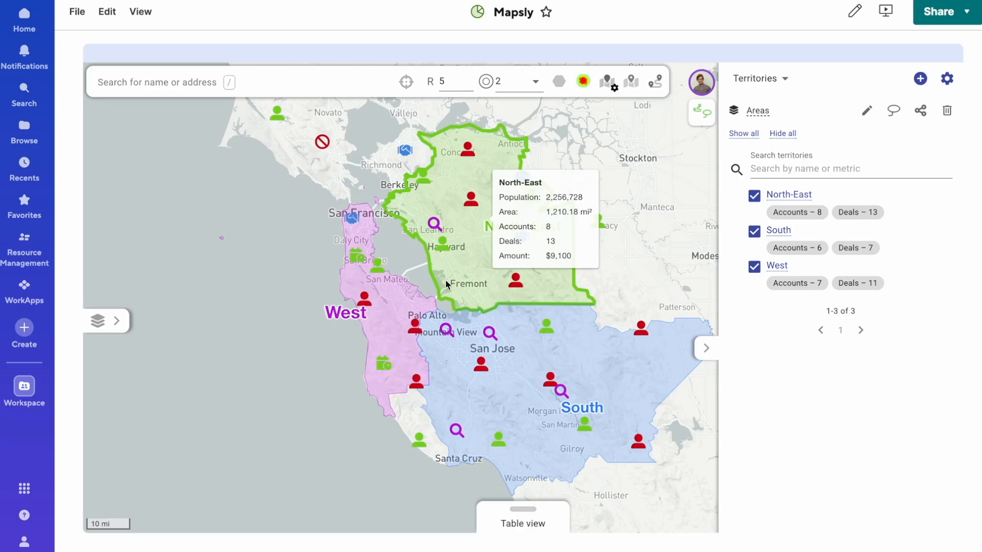
mouse_move(397, 303)
mouse_move(473, 356)
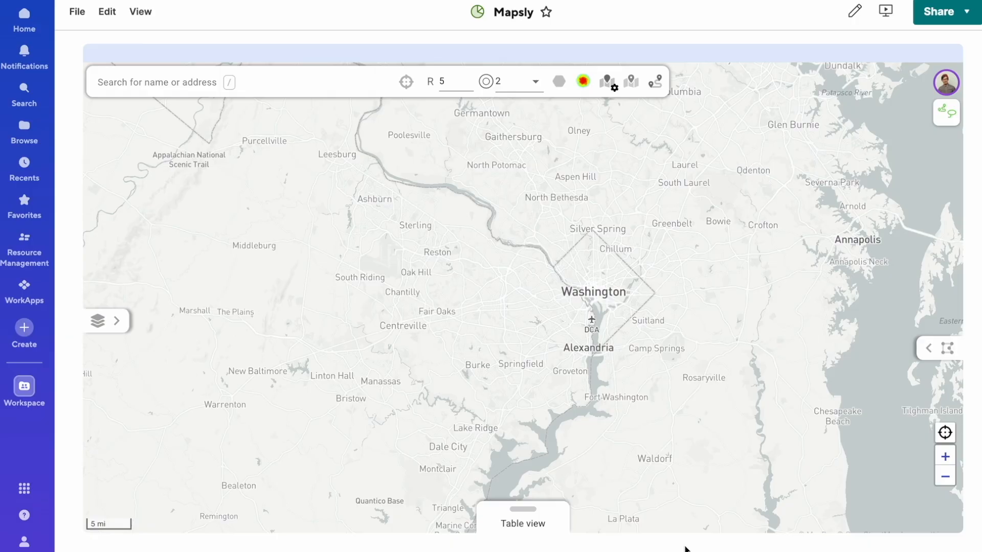
- Draw a heatmap of the entire Account object by record count, and redraw it with adjusted additional settings
click(585, 81)
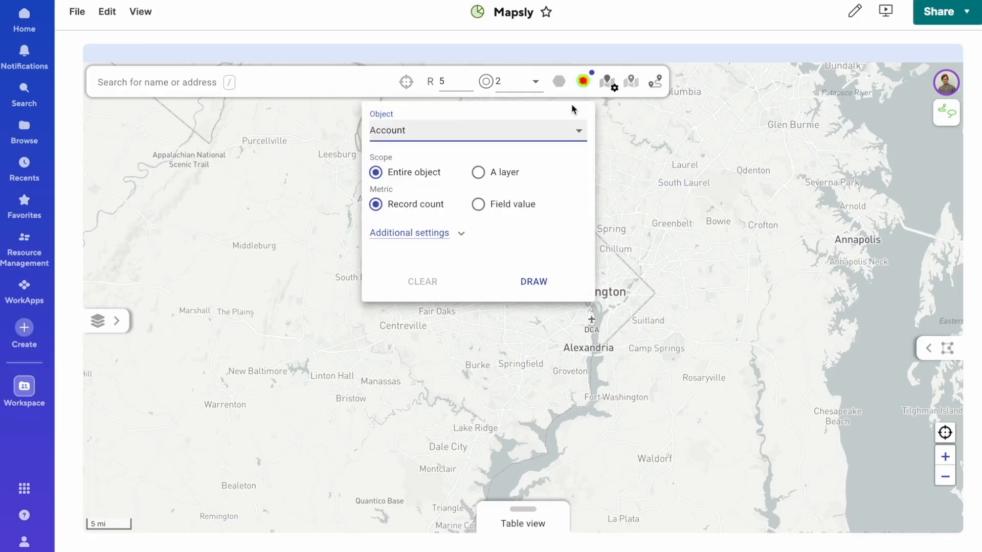
click(517, 283)
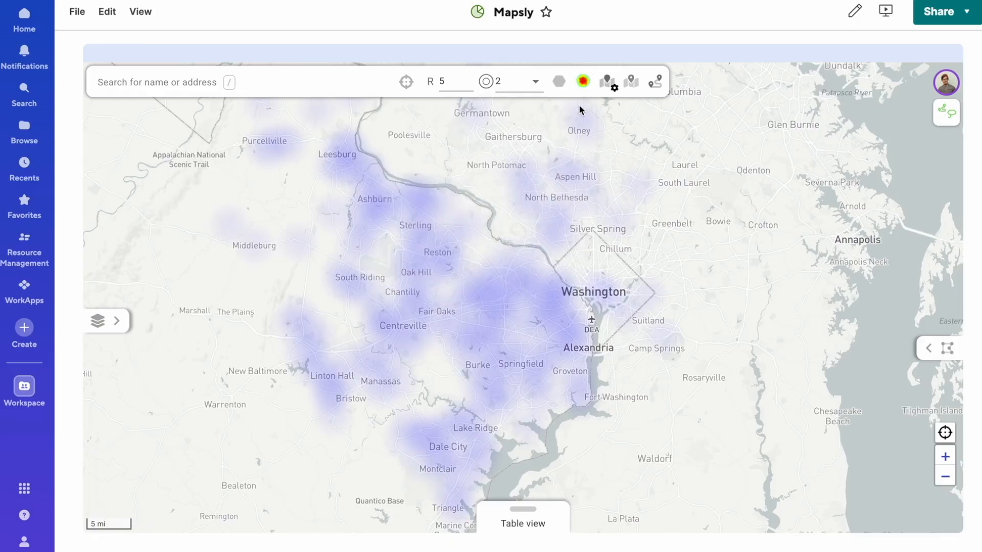
click(583, 82)
click(412, 232)
drag(555, 313, 512, 313)
click(450, 349)
click(526, 476)
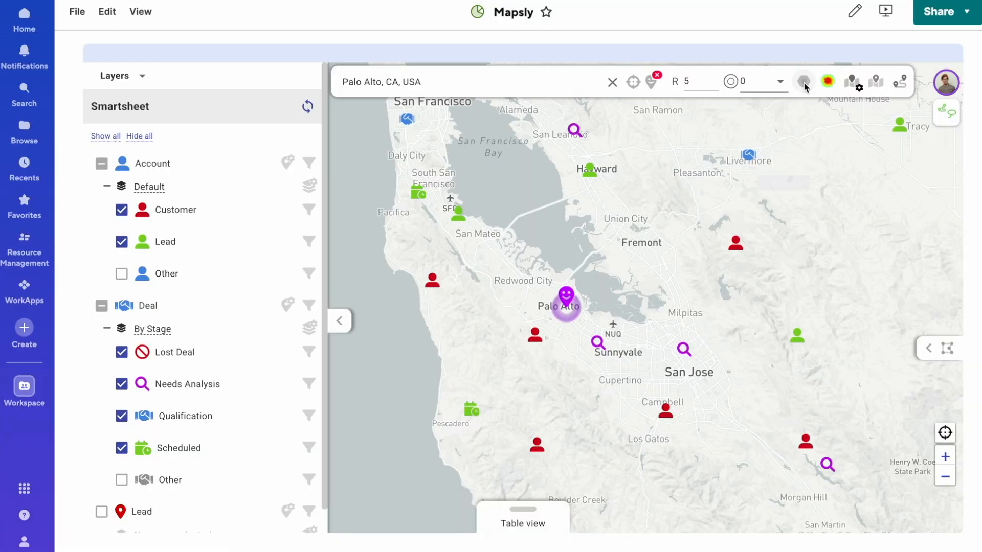
- Apply two car travel-time isochrones of 15 and 30 minutes around Palo Alto, CA
click(804, 81)
click(744, 169)
click(742, 205)
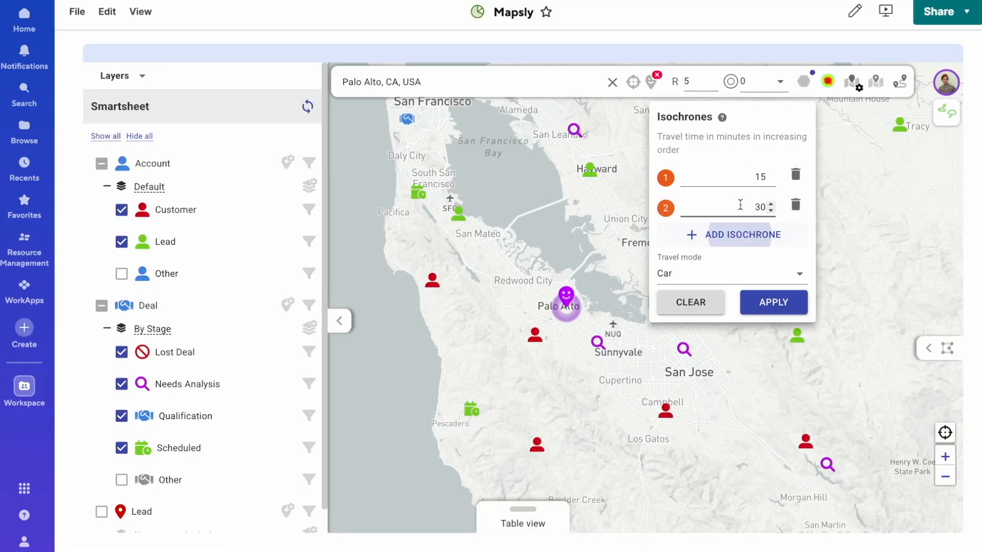
click(772, 303)
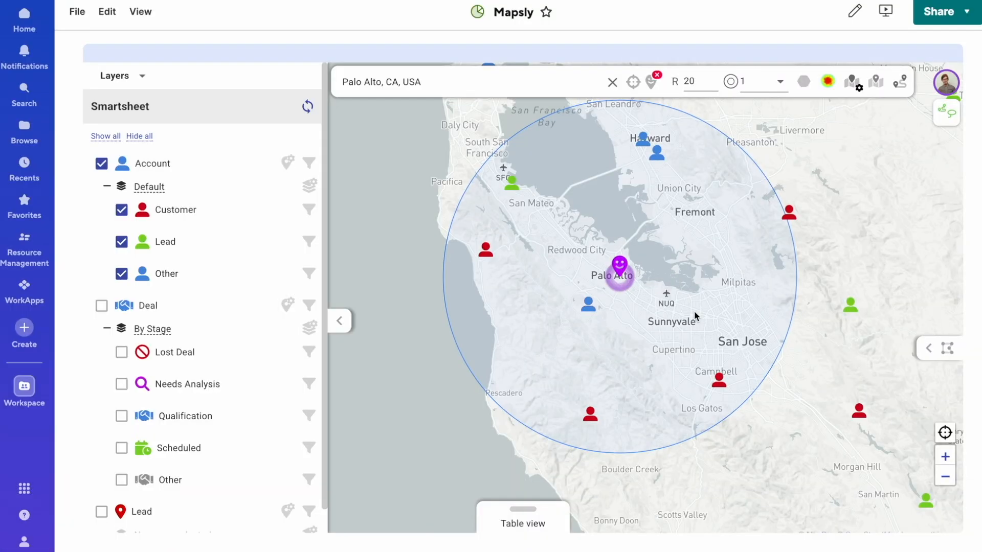
- Filter the Account records in the table view with a less-than condition on Distance, and close the table
click(487, 511)
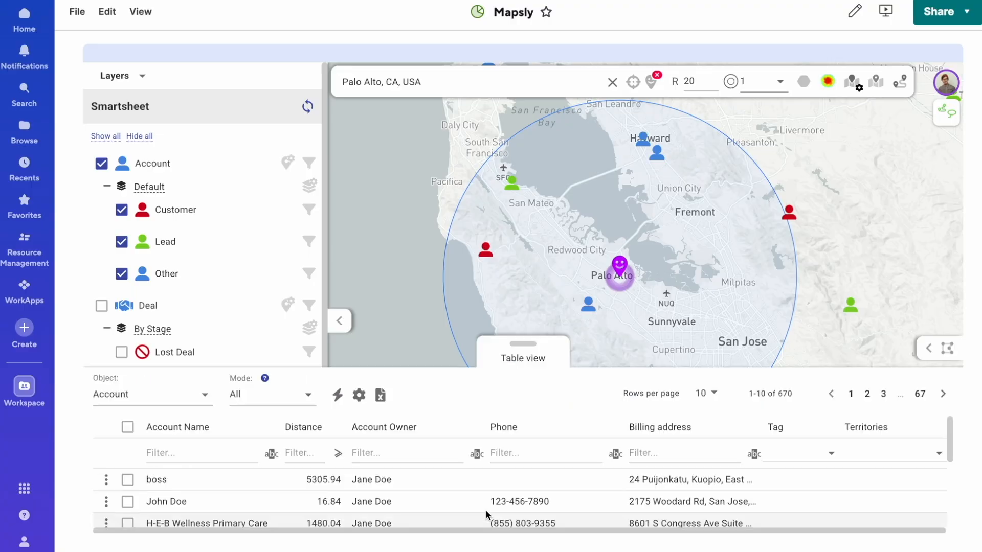
click(333, 385)
click(353, 410)
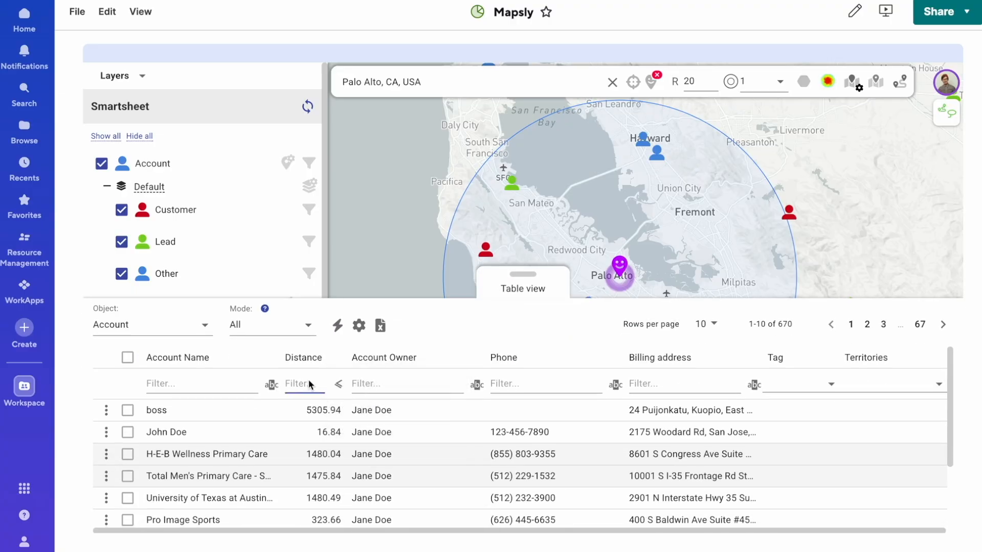
click(308, 383)
text(10)
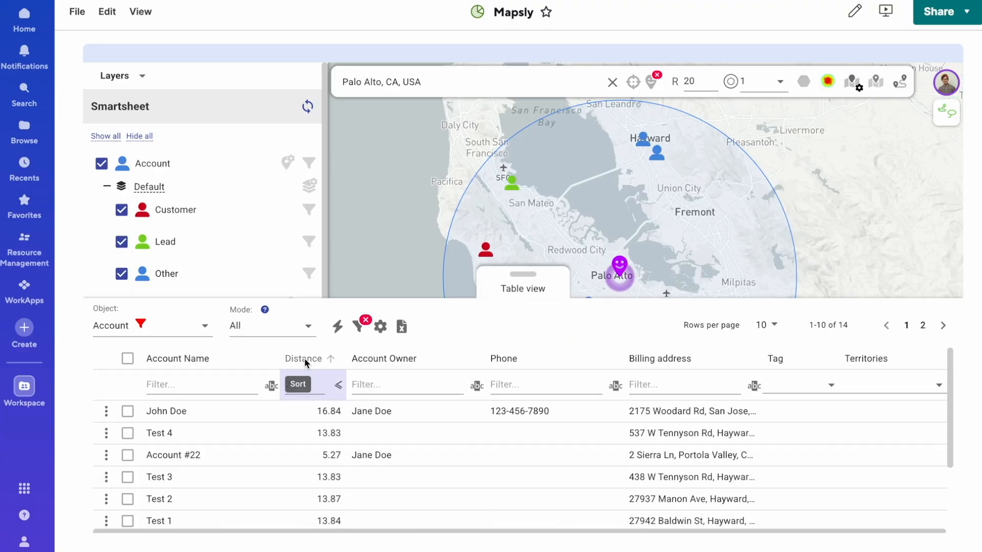
click(533, 282)
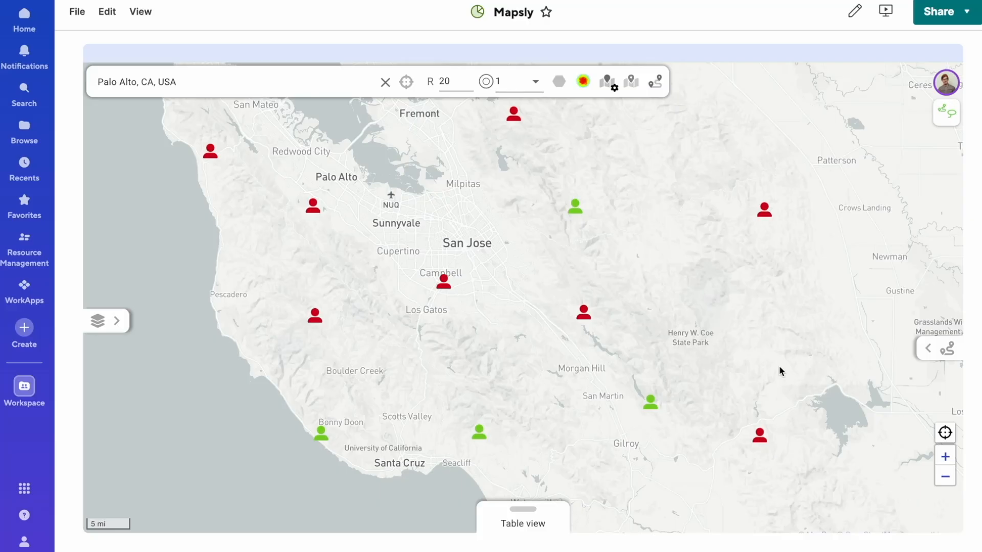
- Add the account markers around San Jose and Santa Cruz to a new route with the lasso selection
click(929, 348)
click(702, 112)
mouse_move(546, 127)
mouse_down()
mouse_move(317, 225)
mouse_move(544, 438)
mouse_move(664, 357)
mouse_move(673, 141)
mouse_up()
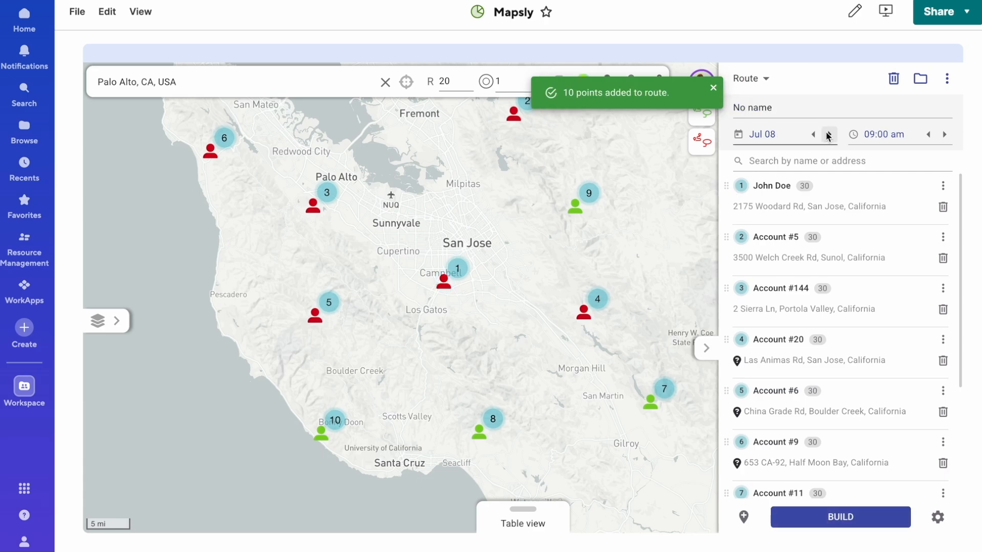
- Configure the route planning for both Myself and Others, keeping the listed user, and save the user selection
click(937, 517)
click(820, 215)
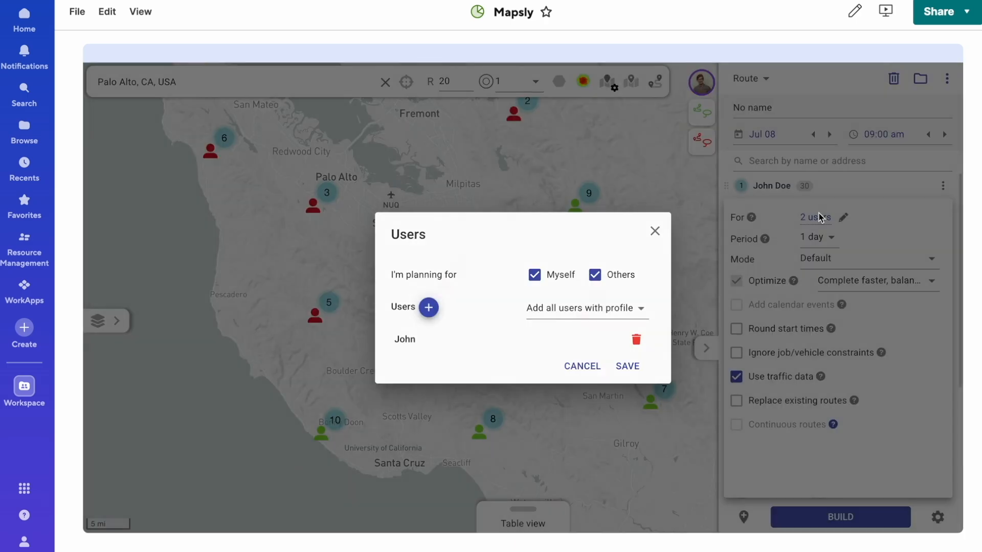
drag(395, 342, 430, 346)
click(632, 367)
- Review the route's optimization option, build the routes for both users and save them all
click(932, 280)
click(563, 250)
click(841, 517)
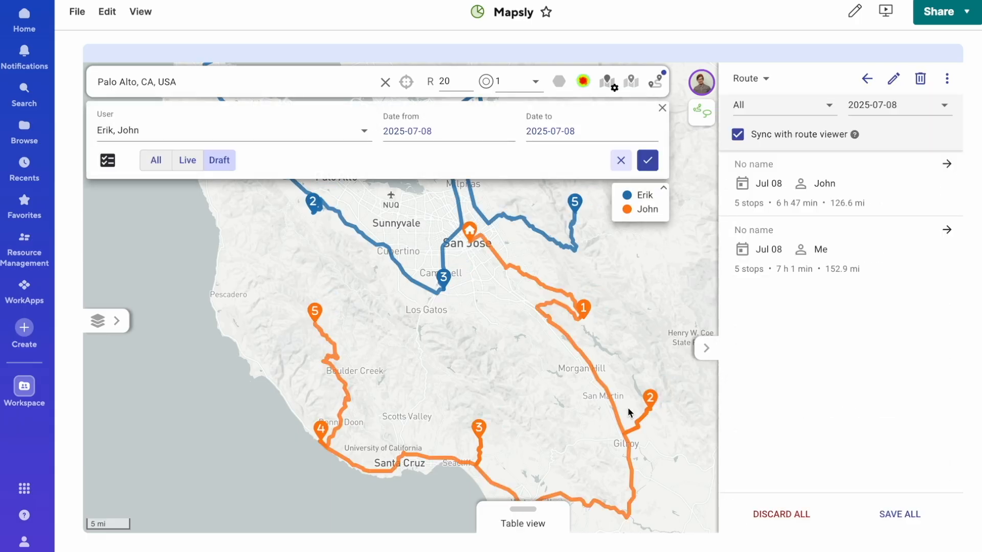
click(896, 515)
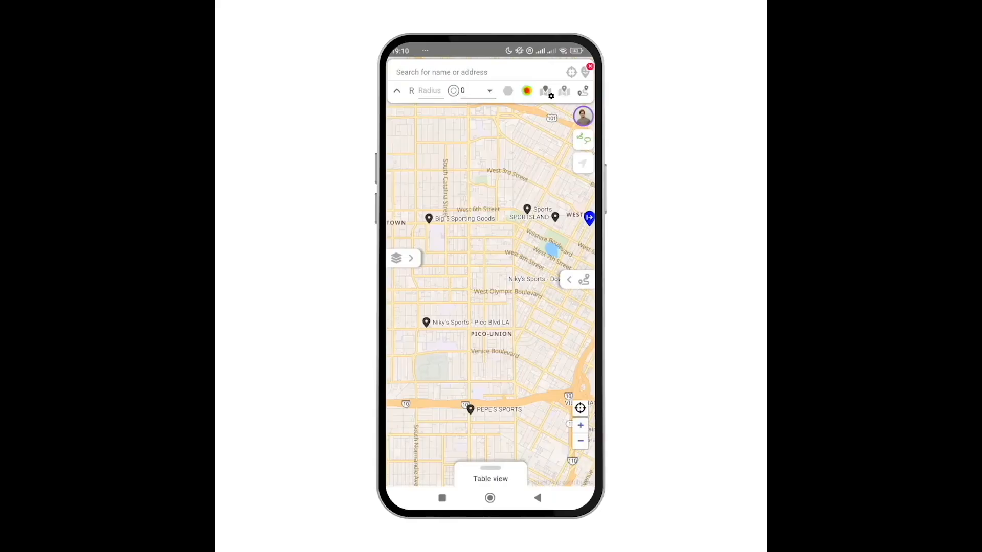
- In the mobile version, add the sports stores around Pico-Union to a route with the lasso and build it
click(584, 139)
mouse_move(560, 174)
mouse_down()
mouse_move(406, 337)
mouse_move(560, 245)
mouse_up()
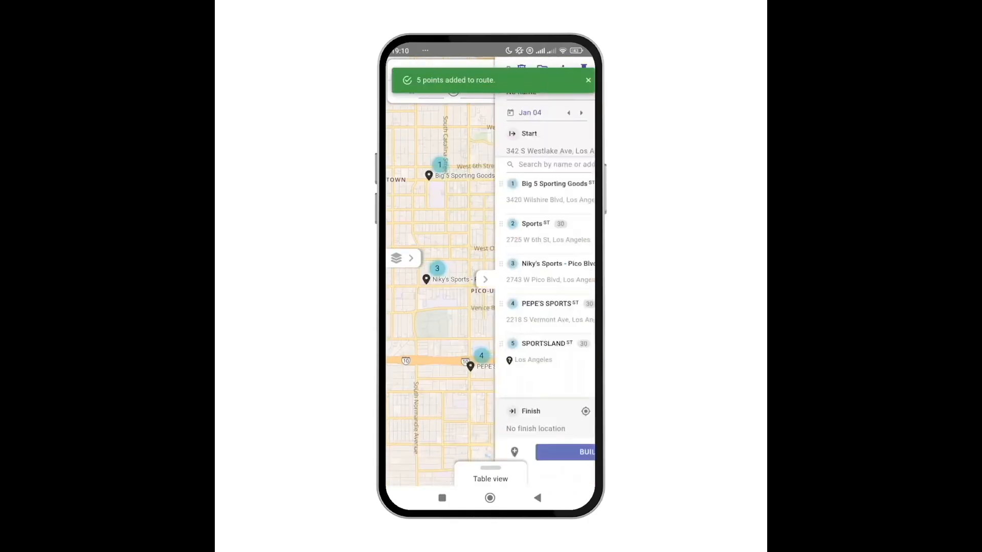
click(577, 452)
click(576, 452)
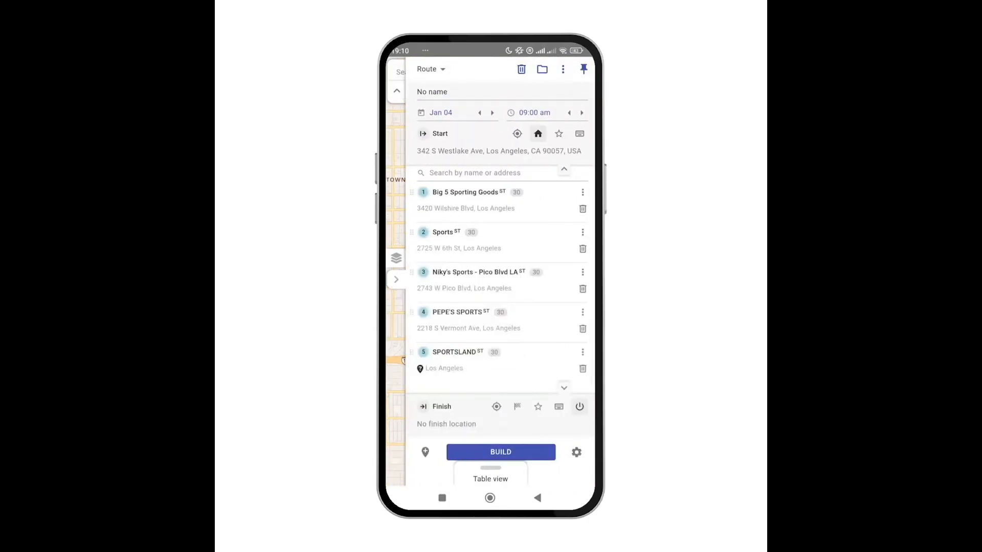
click(501, 452)
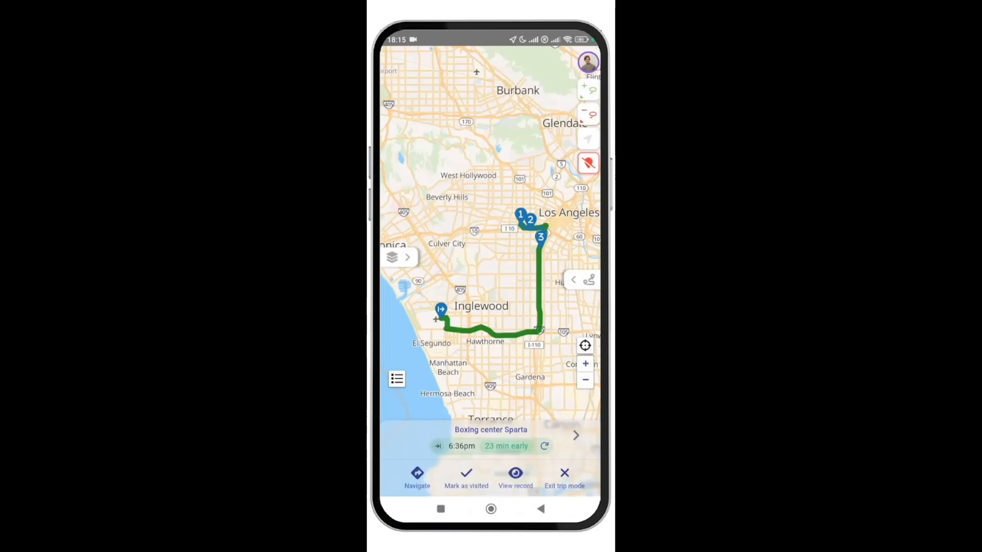
- View the driving directions to the Boxing center Sparta stop in the navigation app and return to the trip
click(417, 477)
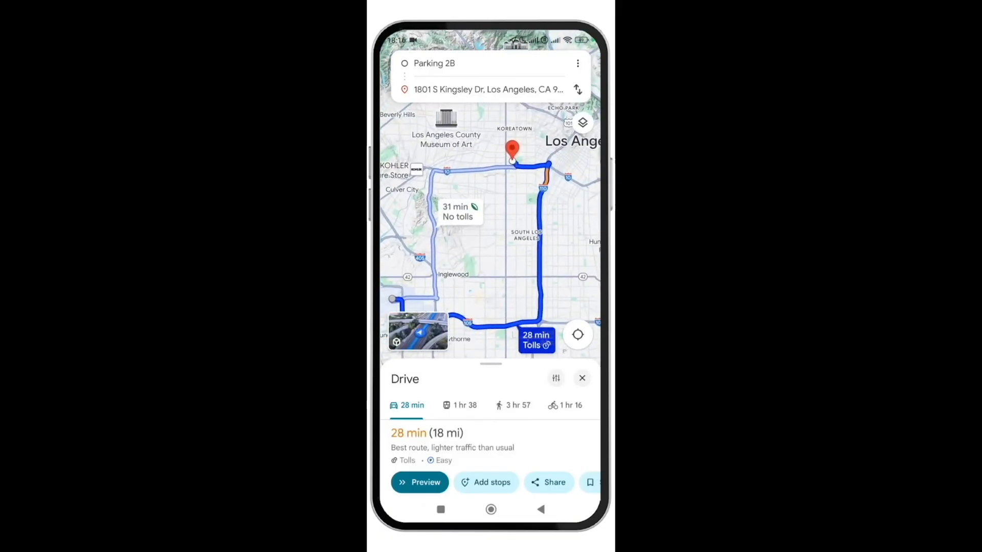
click(541, 509)
click(541, 509)
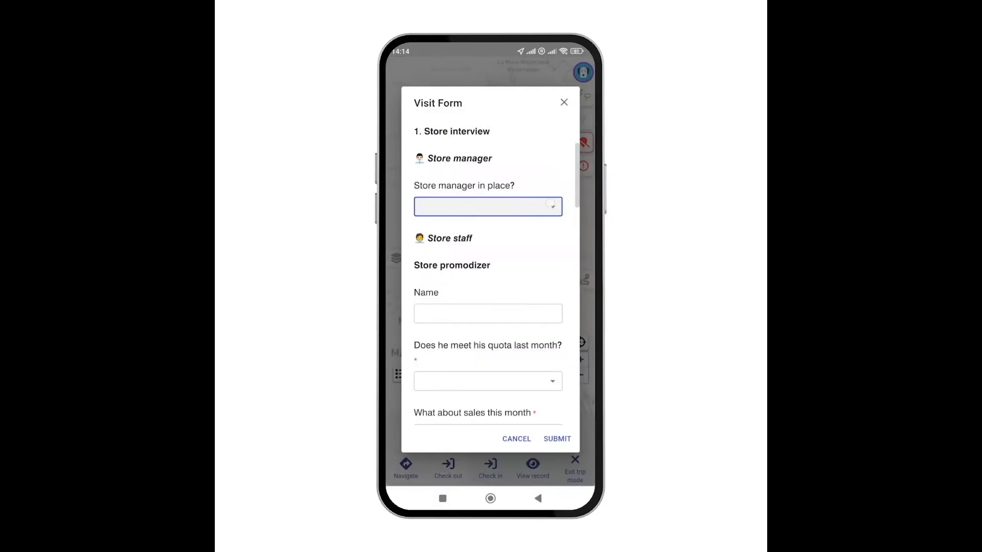
- In the Visit Form, answer Yes to the store manager being in place and spoken to, and enter the manager's name
click(551, 205)
click(438, 206)
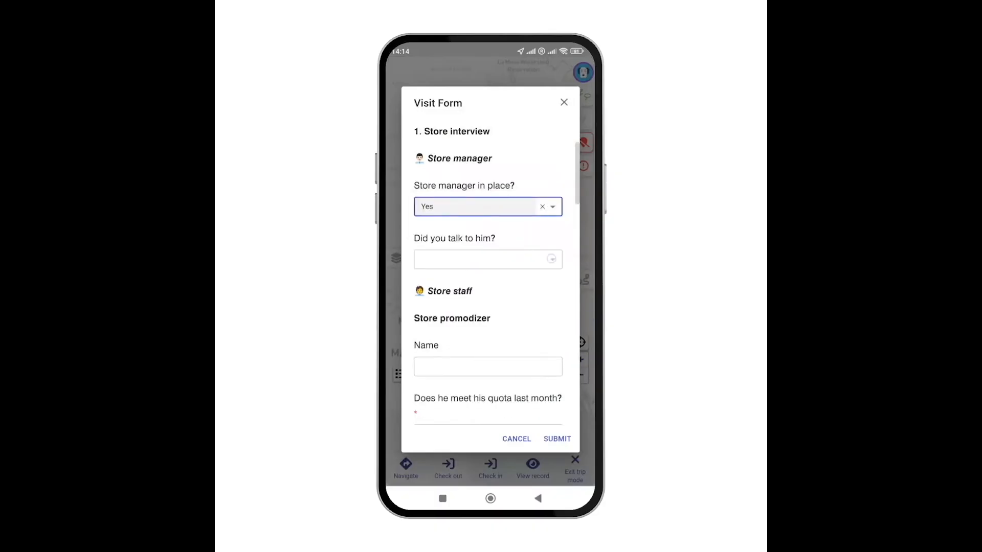
click(551, 258)
click(427, 259)
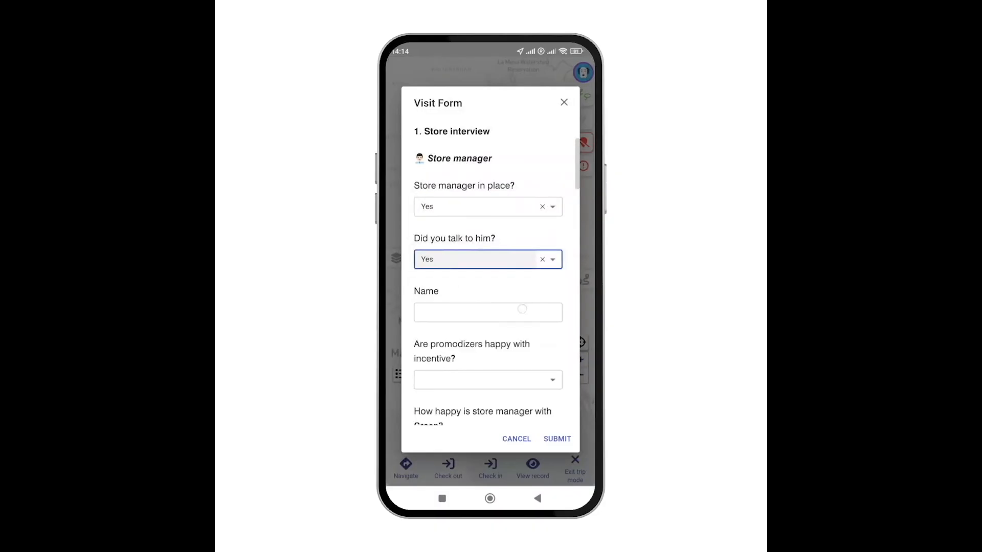
click(522, 309)
text(John)
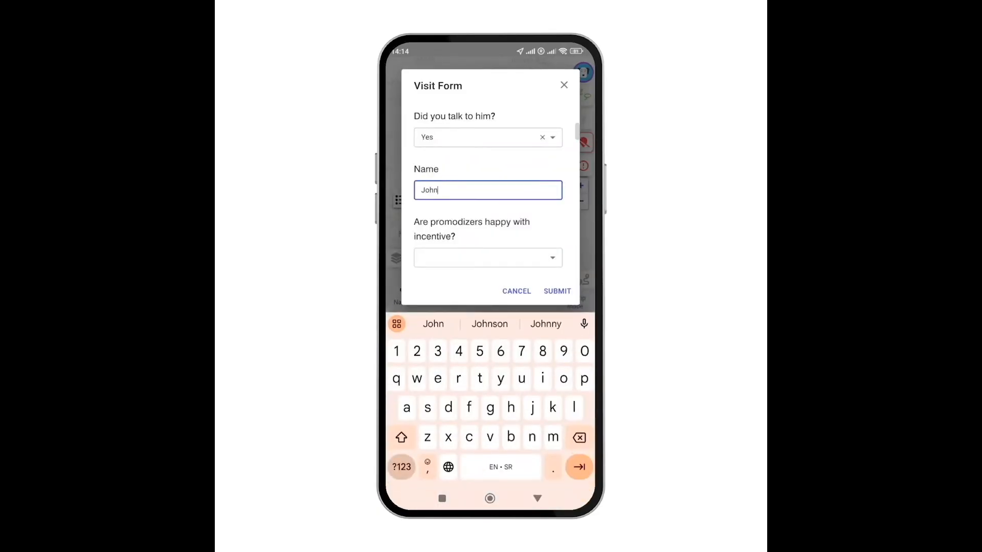
- In the Visit Form, answer Happy for both the promodizers' incentive and the store manager's satisfaction with Green, and enter No under Requests
click(488, 258)
click(455, 342)
click(460, 366)
click(483, 404)
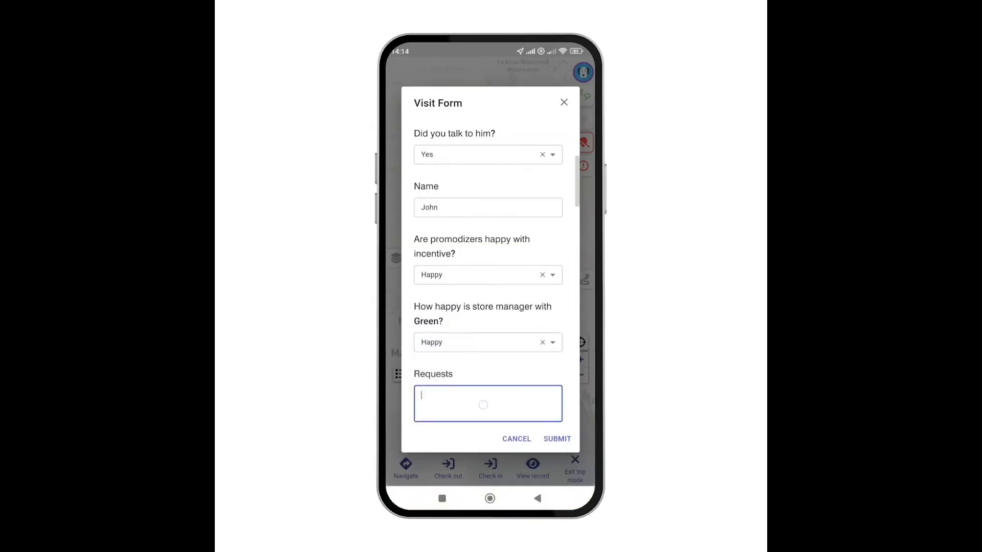
text(No)
- Take a photo of the store entrance and attach it in the form's Marketing materials section
scroll(510, 284, down, 10)
scroll(509, 283, down, 3)
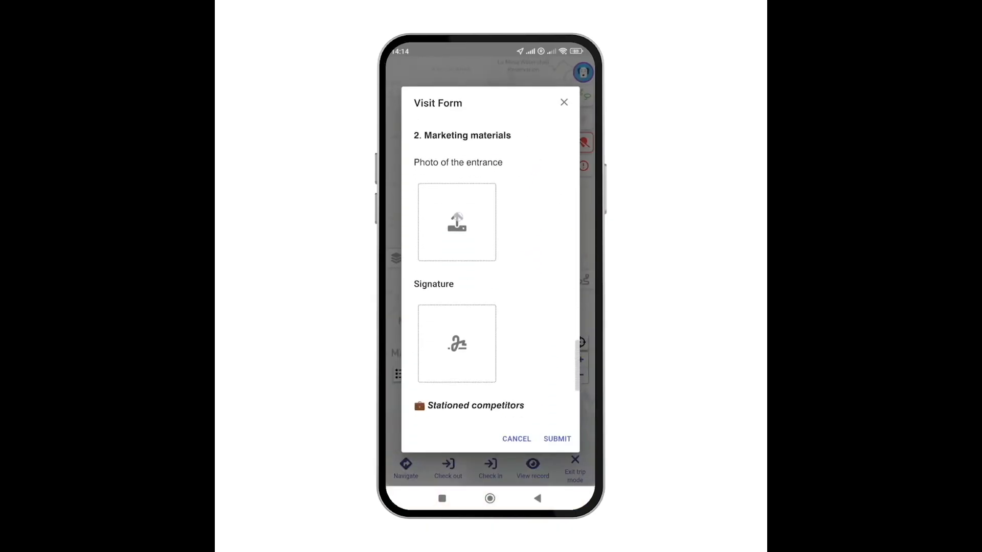
click(457, 222)
click(447, 222)
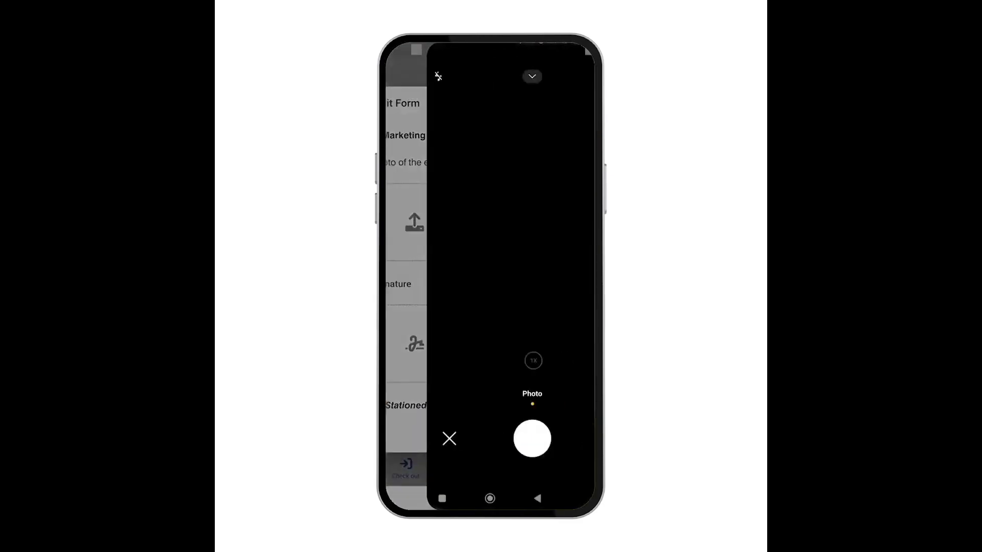
click(532, 439)
click(544, 439)
- Draw a freehand signature across the form's signature pad and save it
click(455, 357)
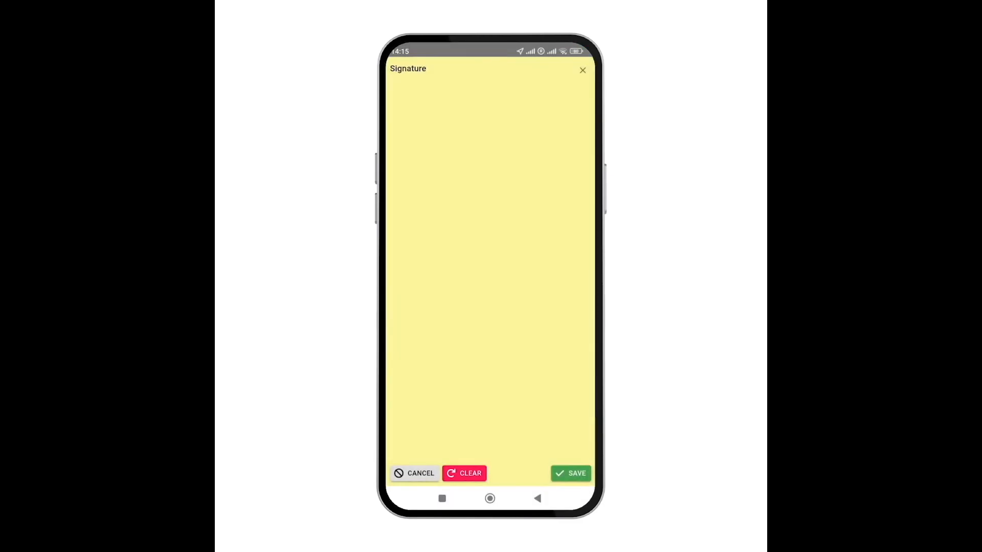
mouse_move(416, 316)
mouse_down()
mouse_move(496, 241)
mouse_move(562, 292)
mouse_up()
click(571, 473)
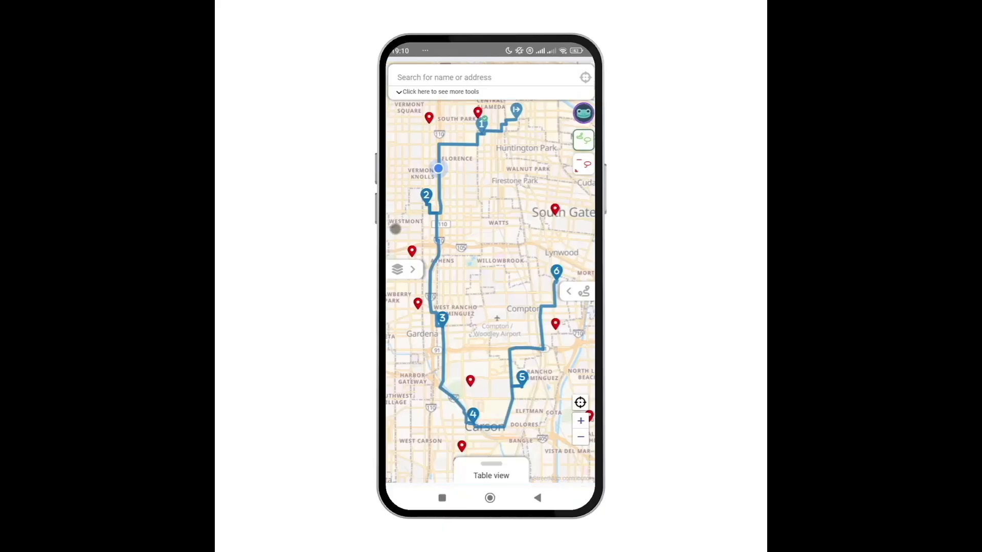
- Add the two stores west of the route between stops 2 and 3 with the lasso, and save the re-optimized route
mouse_move(395, 229)
mouse_down()
mouse_move(430, 222)
mouse_move(434, 327)
mouse_move(413, 320)
mouse_up()
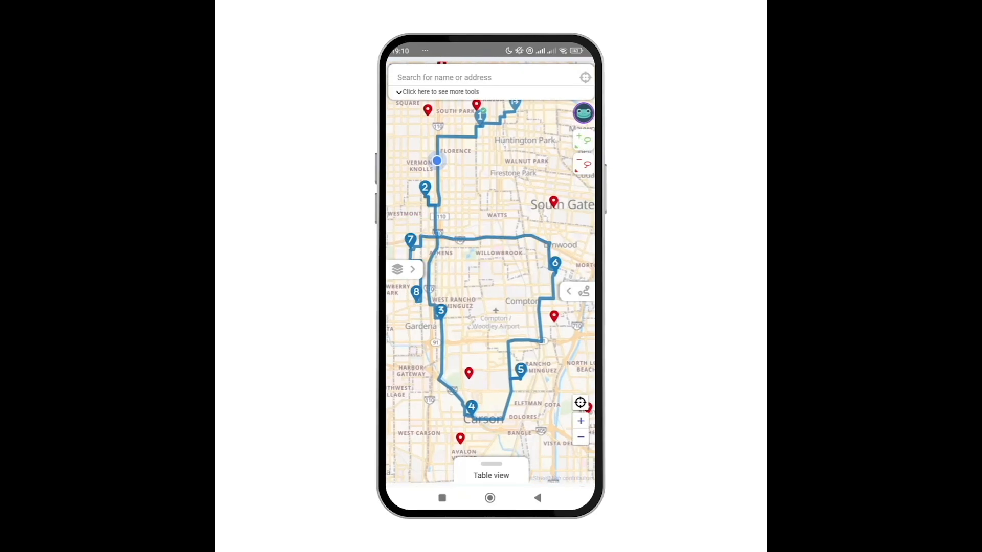
click(577, 292)
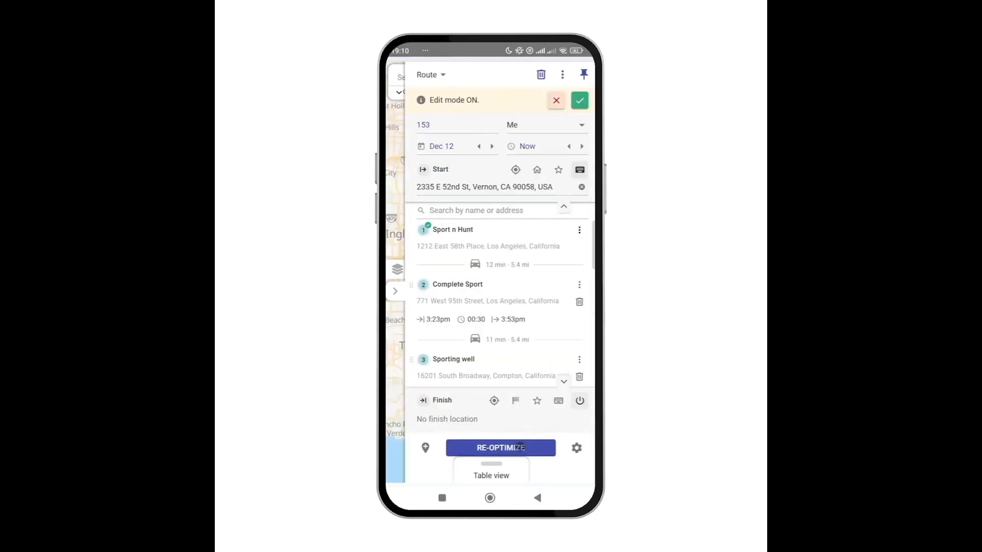
click(520, 448)
click(580, 101)
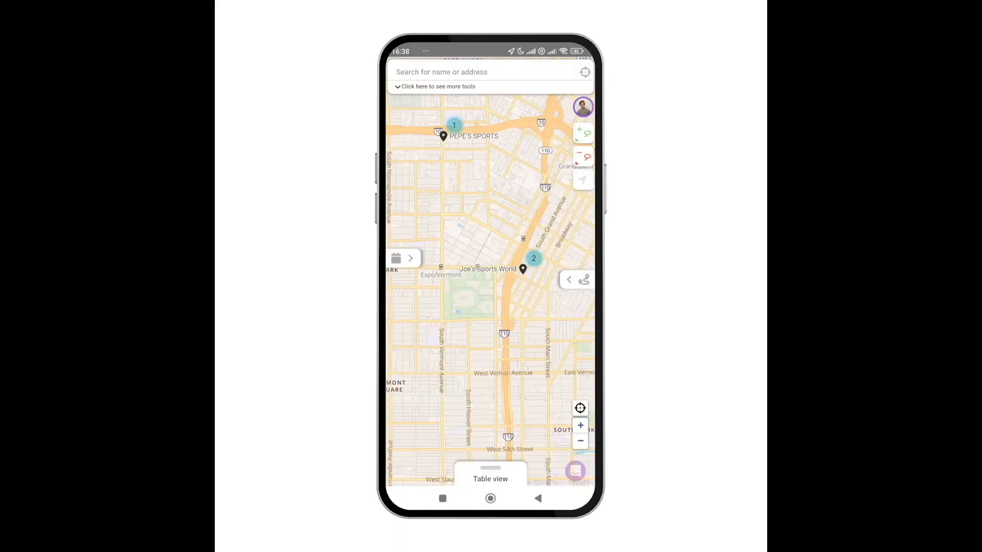
- Check the calendar events for January 8, and build the route with Optimize, Add calendar events and Use traffic data enabled
click(403, 258)
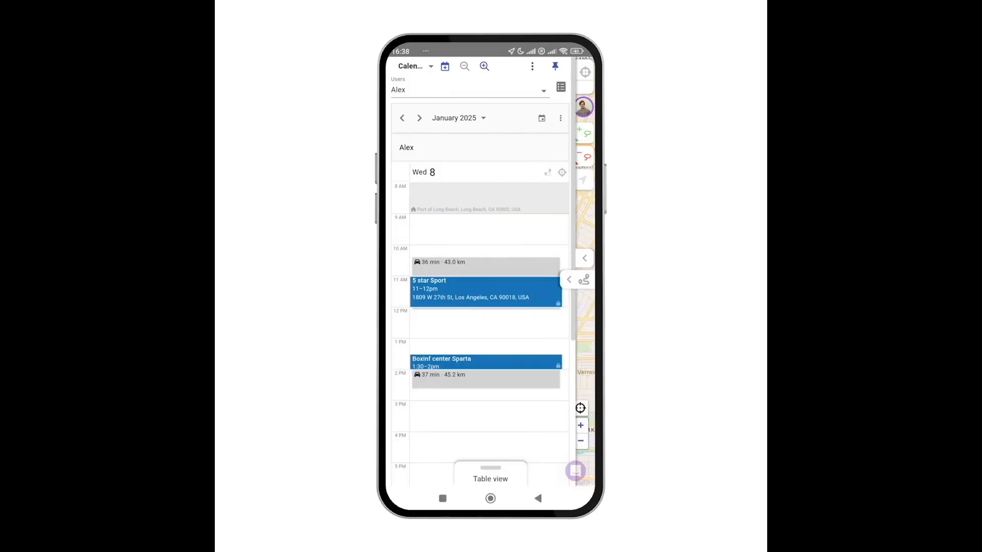
click(585, 258)
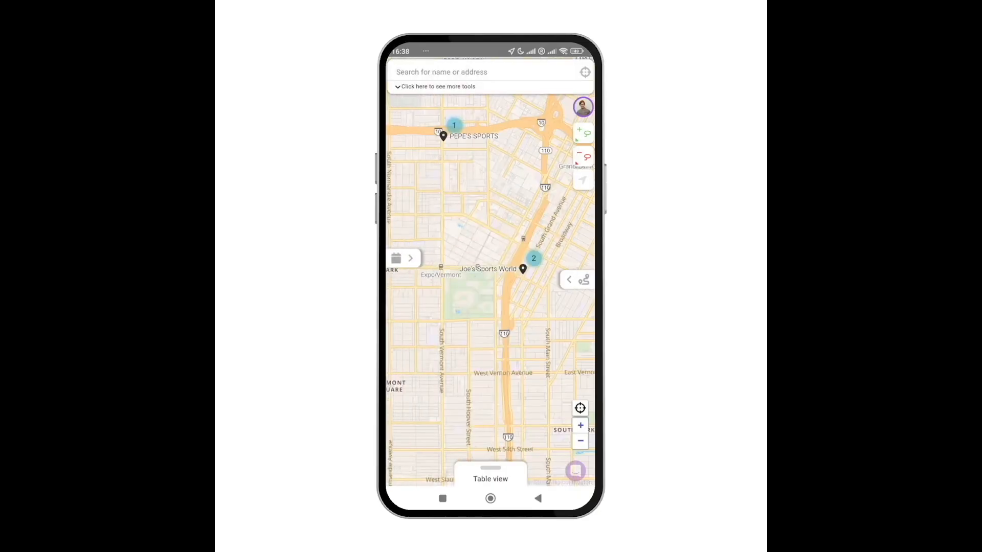
click(578, 280)
click(577, 452)
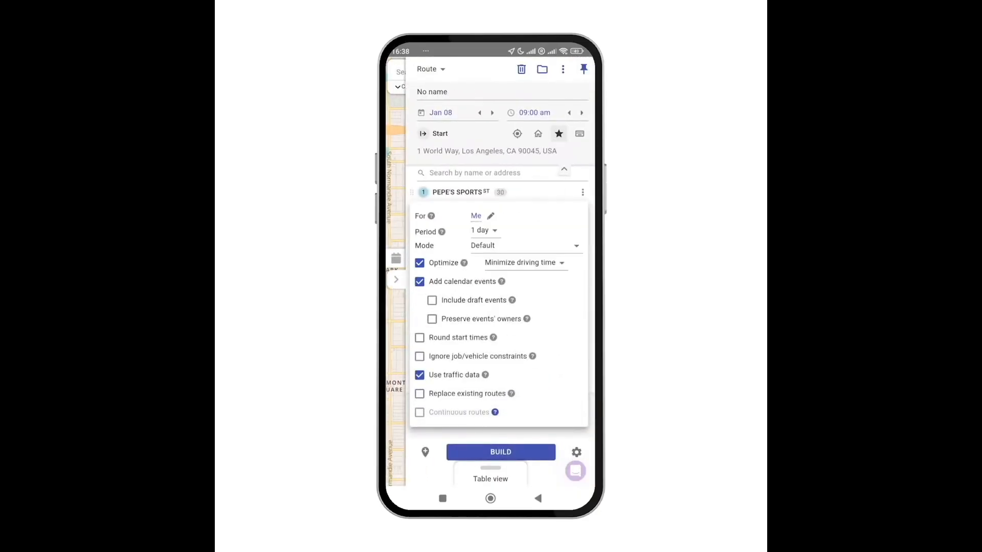
click(576, 452)
click(501, 452)
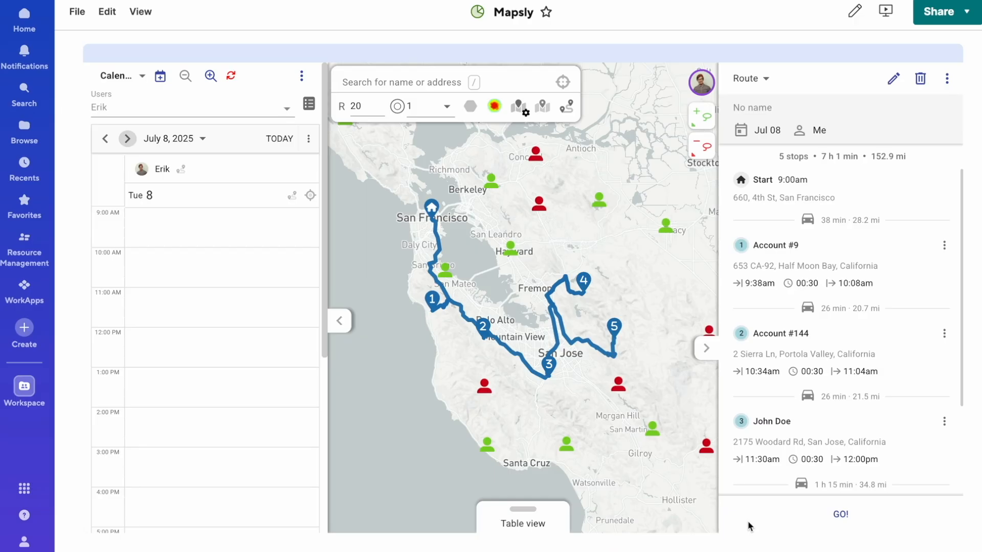
- Export the July 8 route's stops to the calendar as events and confirm their creation
click(947, 78)
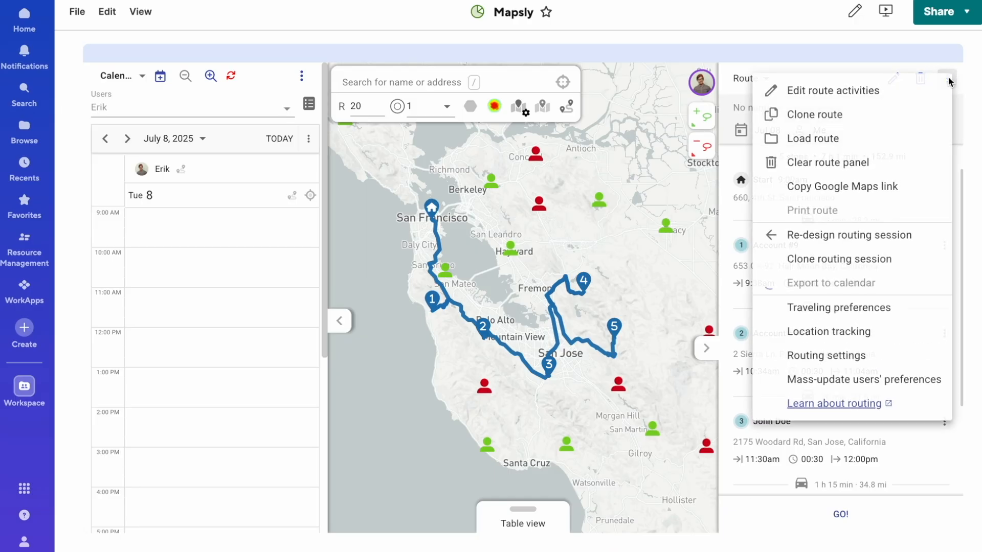
click(834, 287)
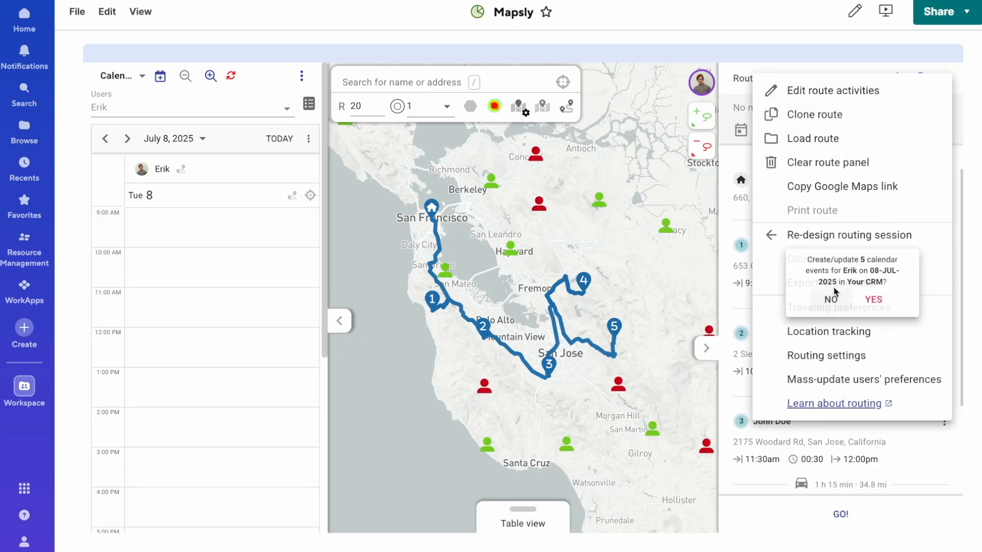
click(874, 300)
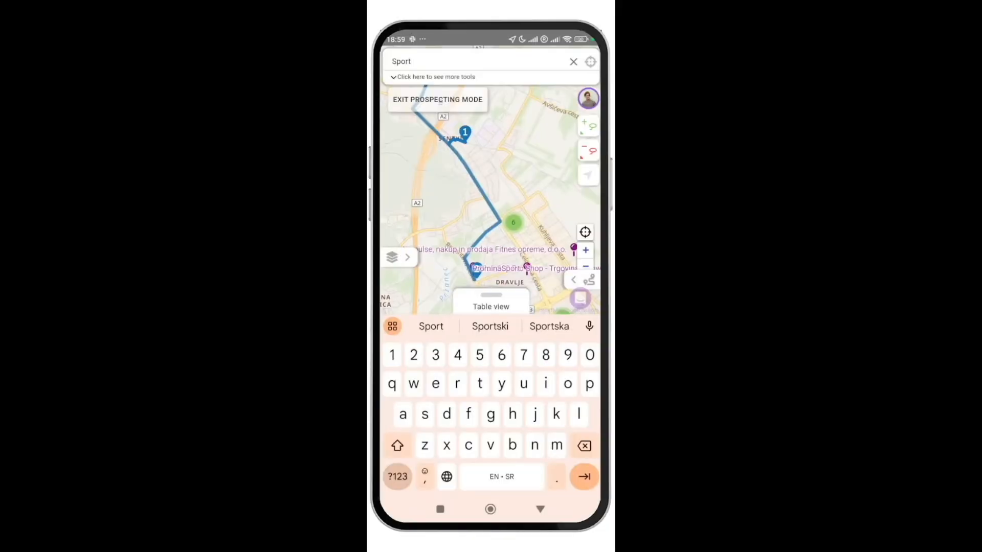
- In the mobile prospecting results for Sport, focus on the shops around Celovška cesta and open the Funsports cycling center prospect
scroll(544, 219, up, 3)
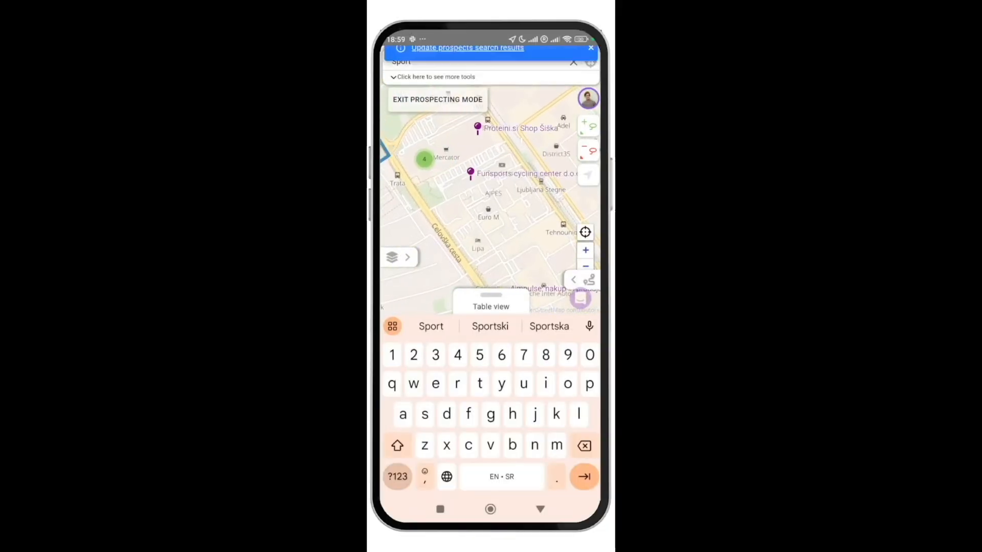
click(524, 219)
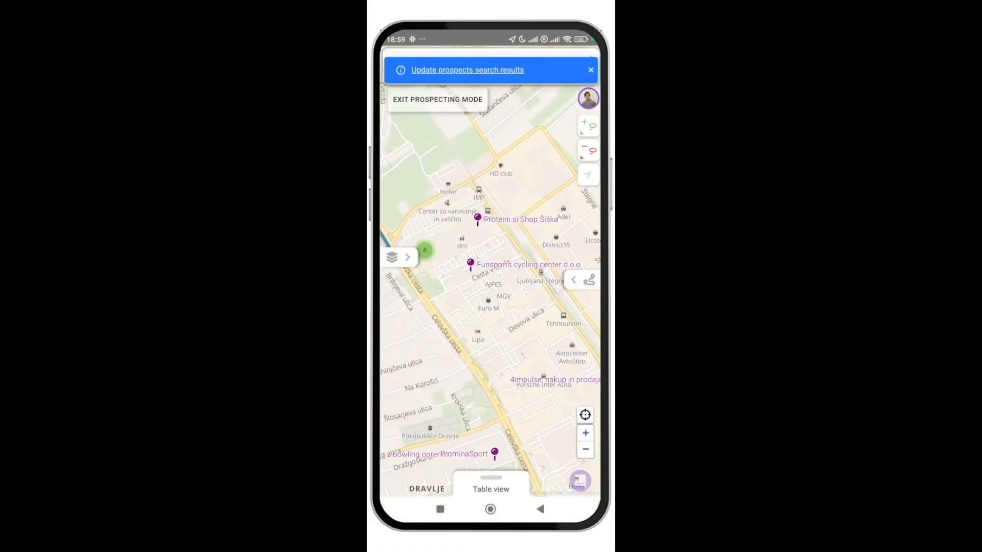
click(467, 262)
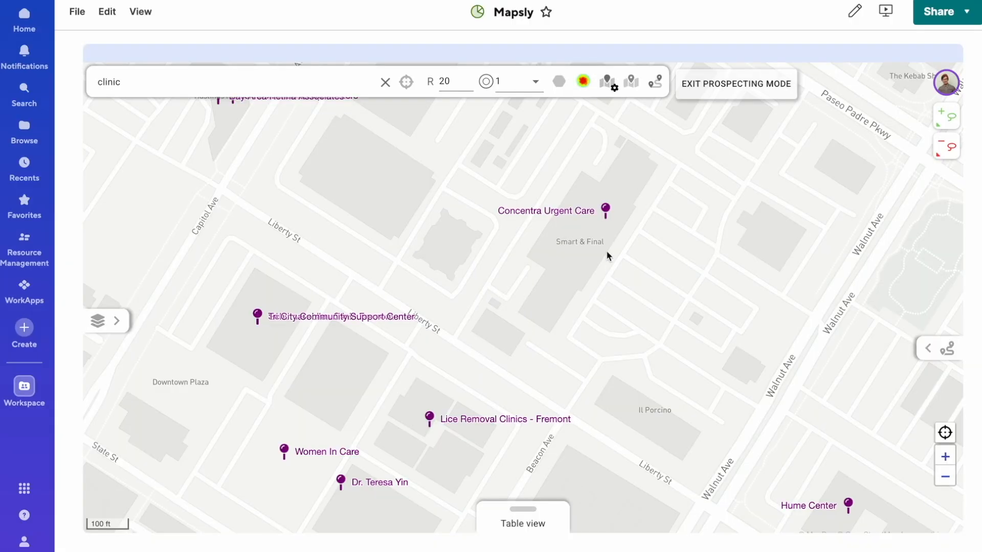
- View the prospect details of Concentra Urgent Care and Lice Removal Clinics - Fremont on the clinic search map
click(605, 219)
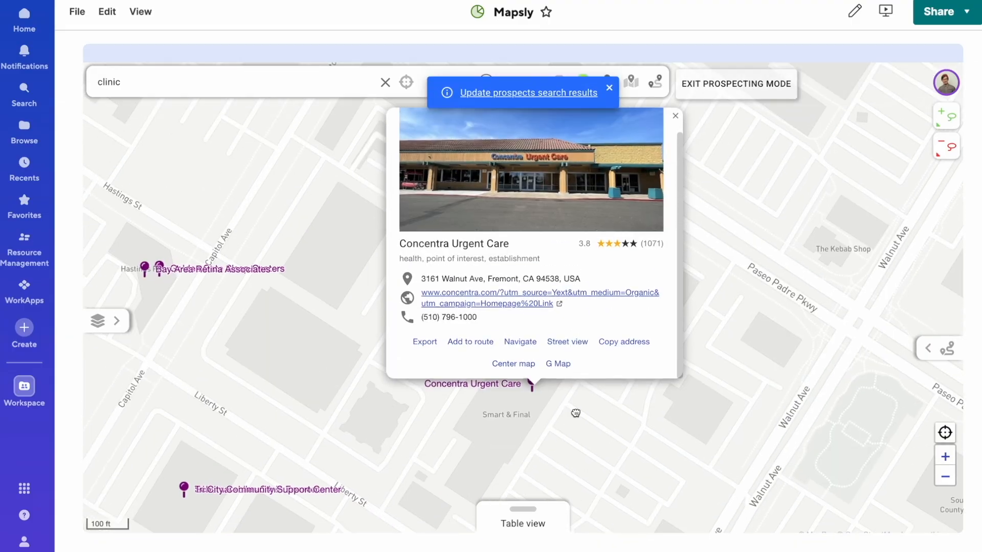
drag(576, 413, 652, 248)
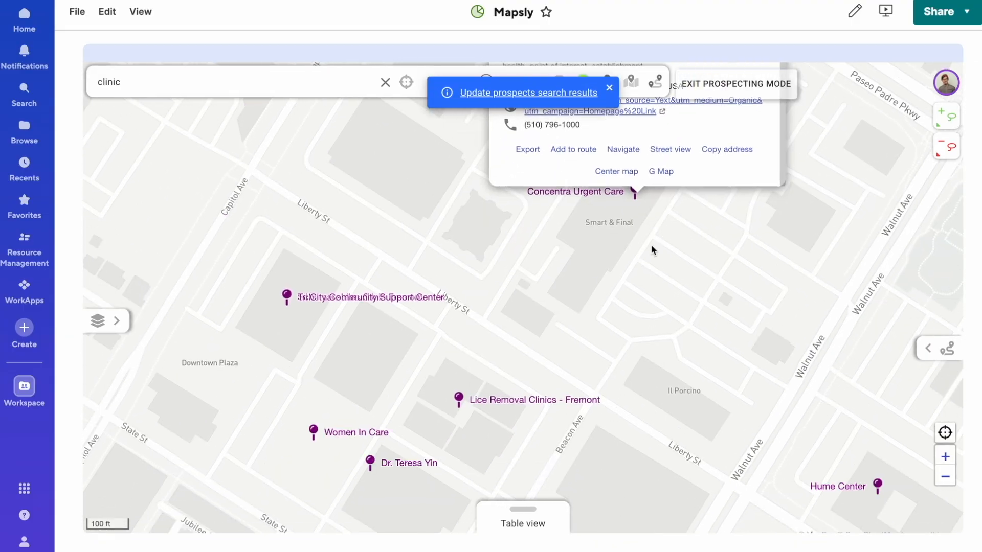
click(480, 395)
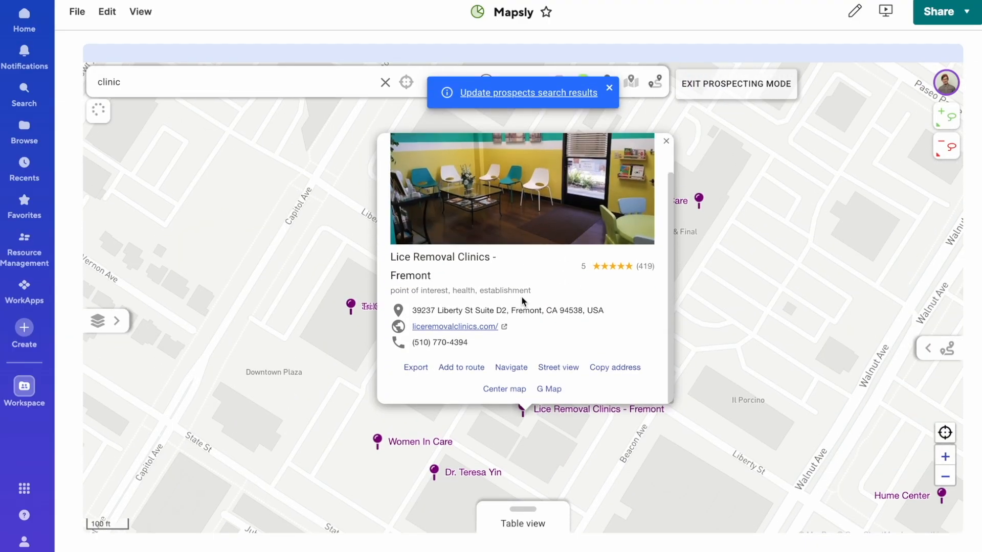
- Review the target objects for exporting the Lice Removal Clinics prospect to Smartsheet, and close the export
click(423, 364)
click(440, 312)
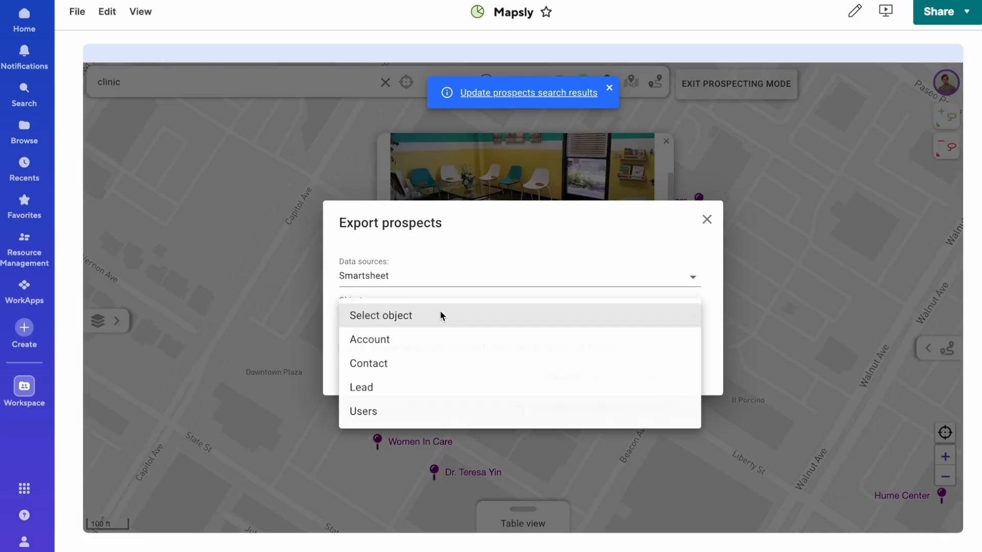
click(517, 237)
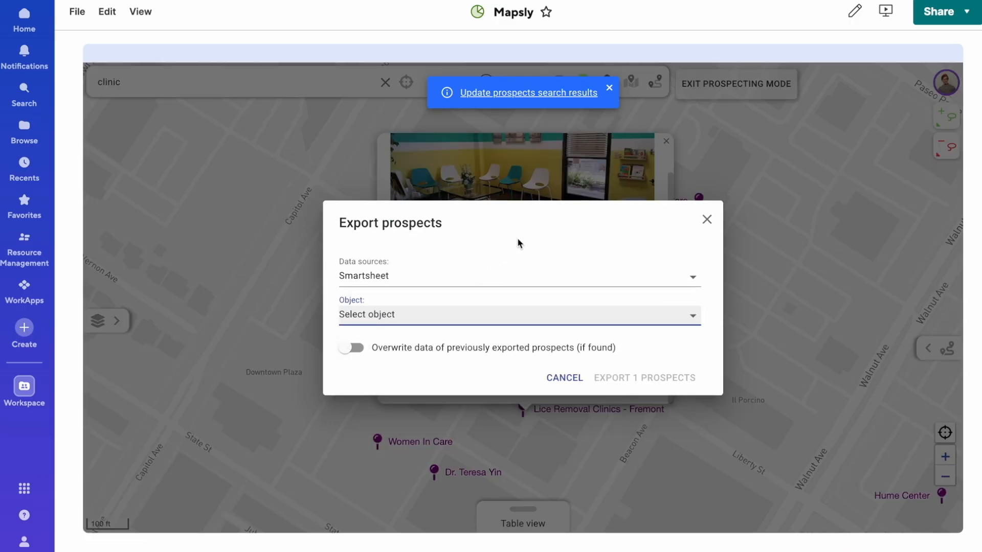
click(707, 218)
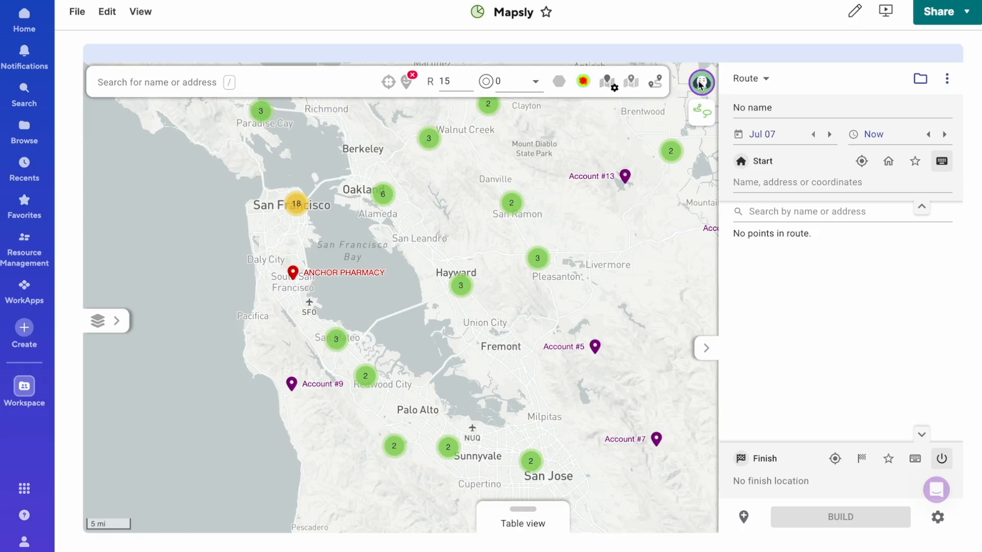
- Go to the analytics home and open the Routing — Overview dashboard
click(700, 85)
click(647, 185)
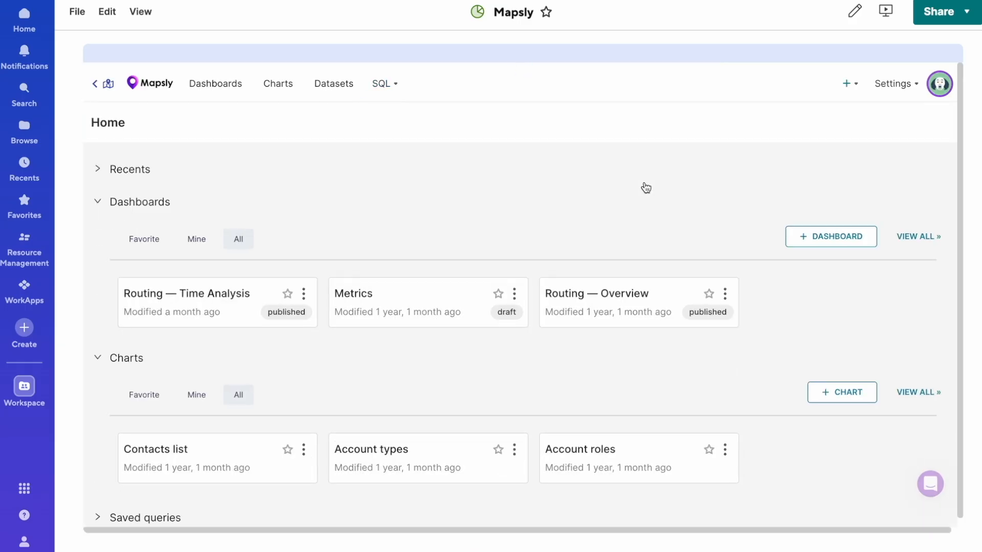
click(583, 302)
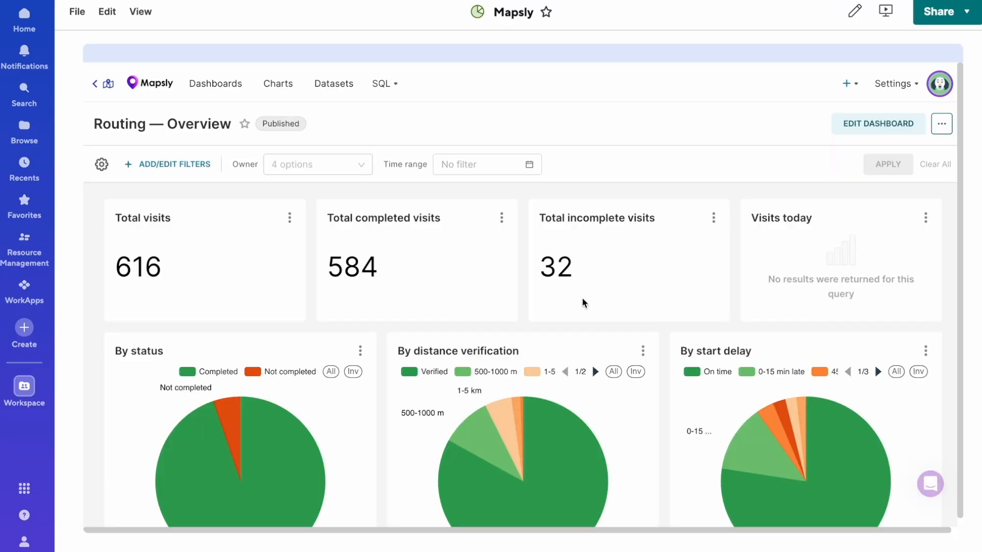
- Filter the dashboard to the third owner listed, and examine that owner's status and start delay charts
click(328, 165)
click(333, 256)
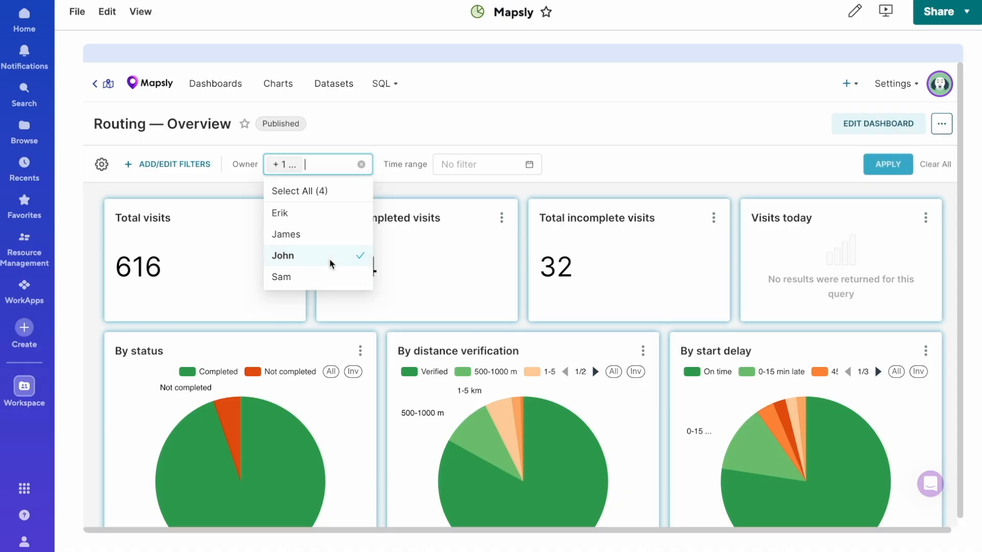
click(885, 164)
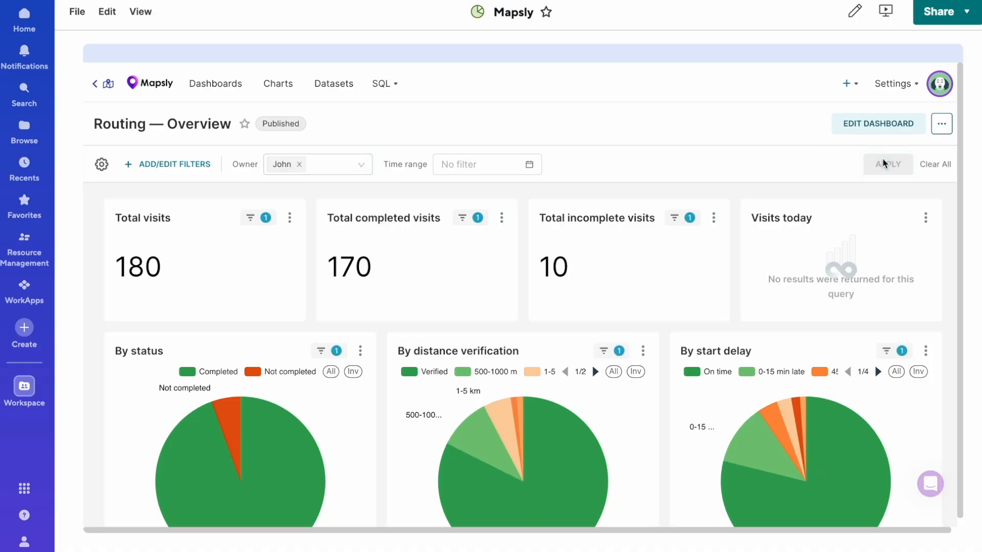
scroll(839, 303, down, 5)
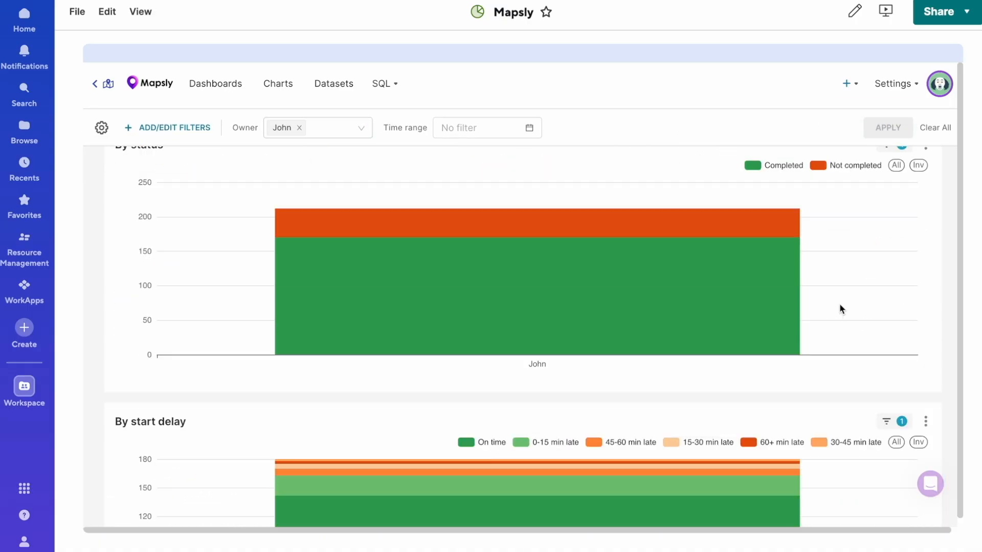
scroll(840, 303, down, 10)
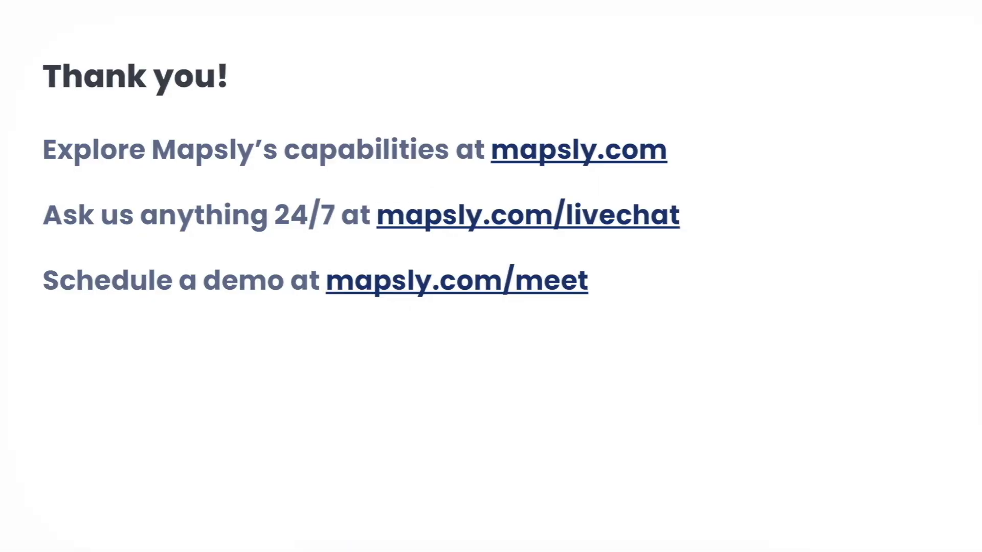